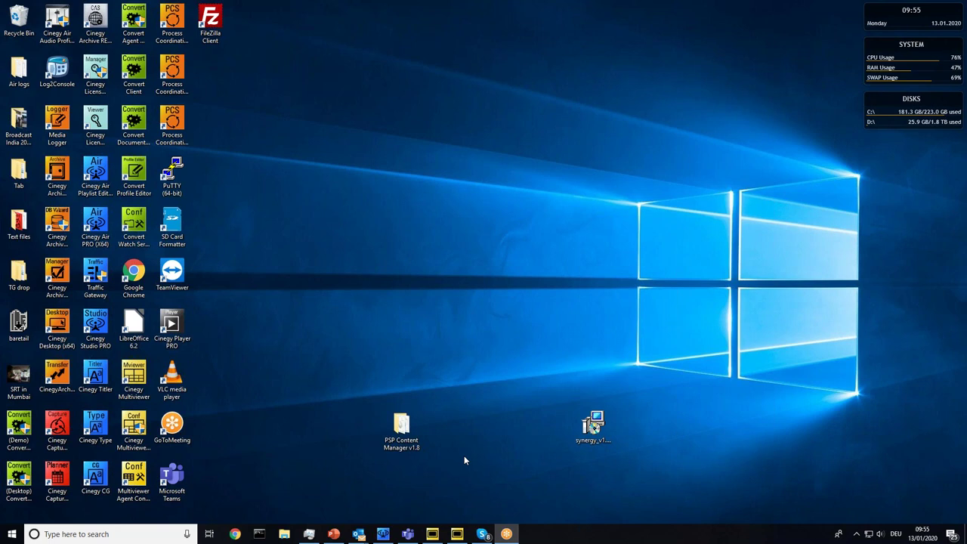
- Launch the Cinegy Playout configuration utility and open the settings of instance #0 Bristol SRT feed, moved clear of the instance list
{"action": "left_click", "coordinate": [857, 534]}
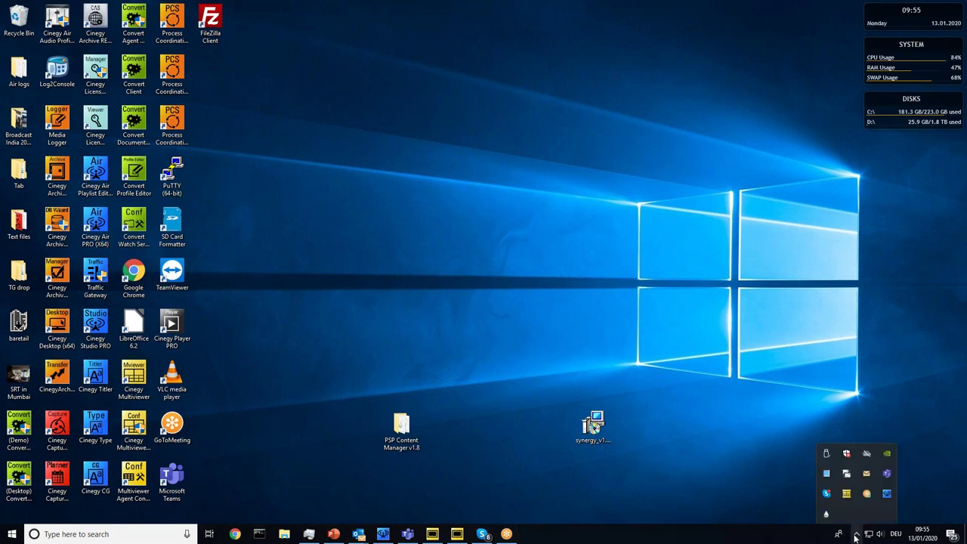
{"action": "right_click", "coordinate": [887, 493]}
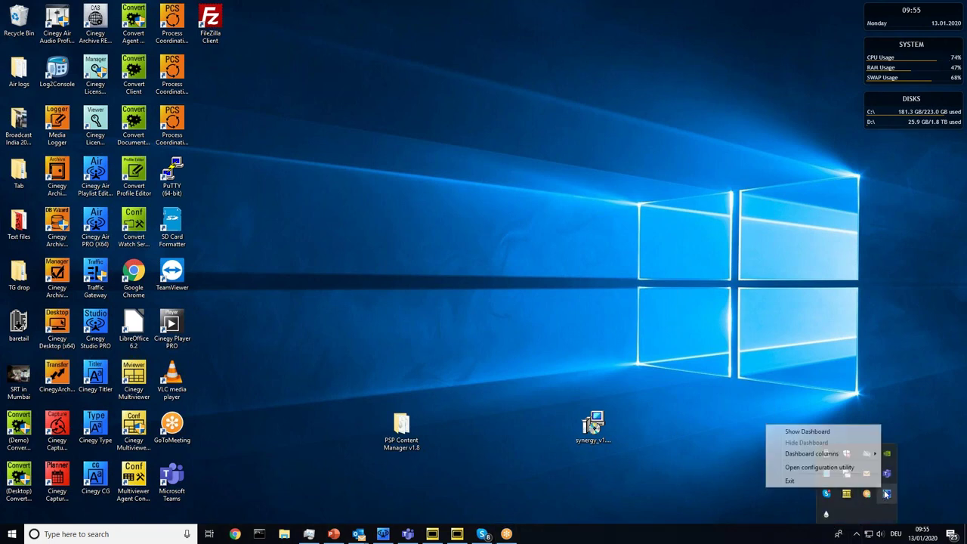
{"action": "left_click", "coordinate": [820, 468]}
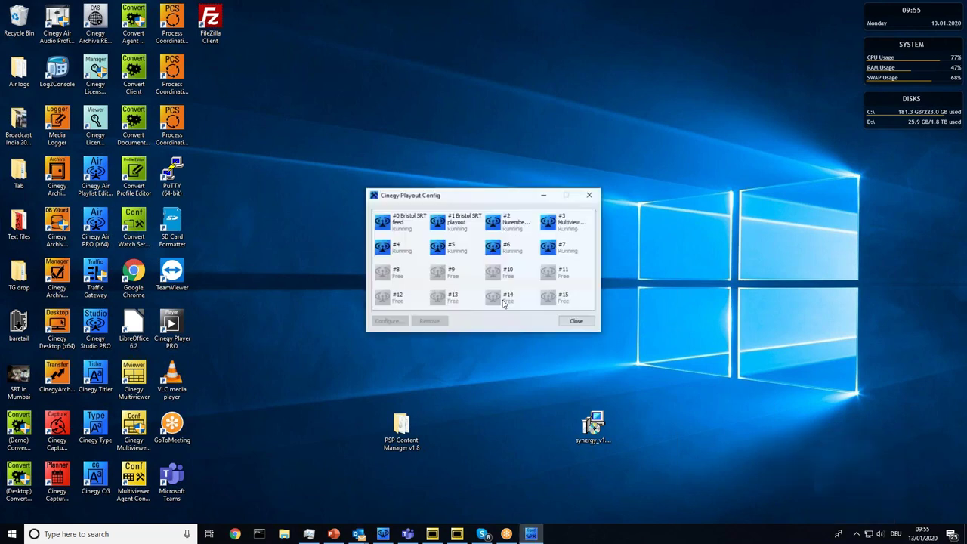
{"action": "left_click", "coordinate": [399, 223]}
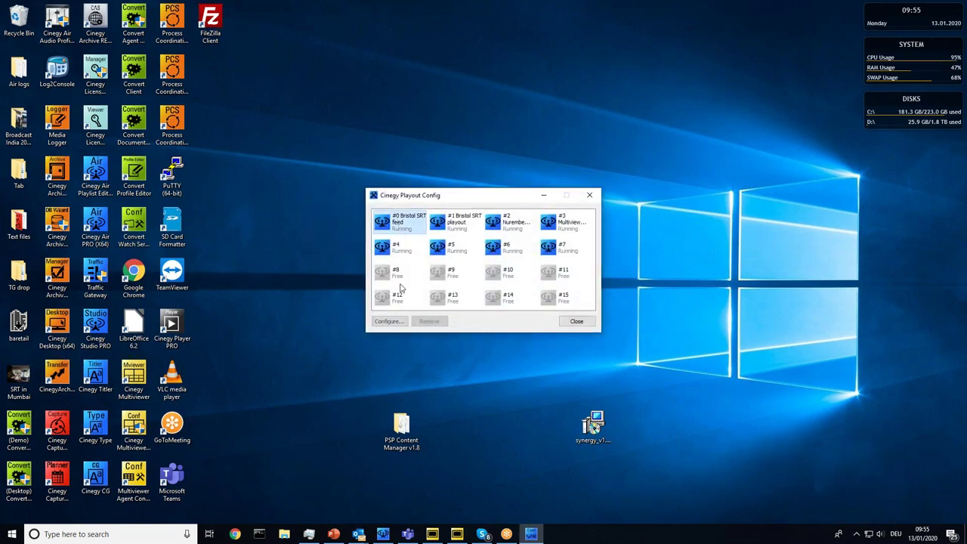
{"action": "left_click", "coordinate": [389, 321]}
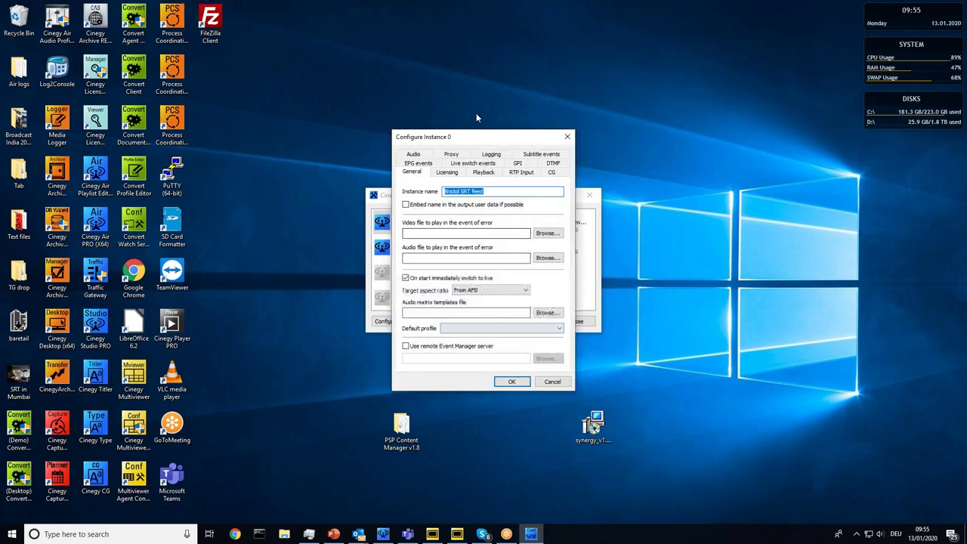
{"action": "left_click_drag", "start_coordinate": [486, 137], "coordinate": [709, 135]}
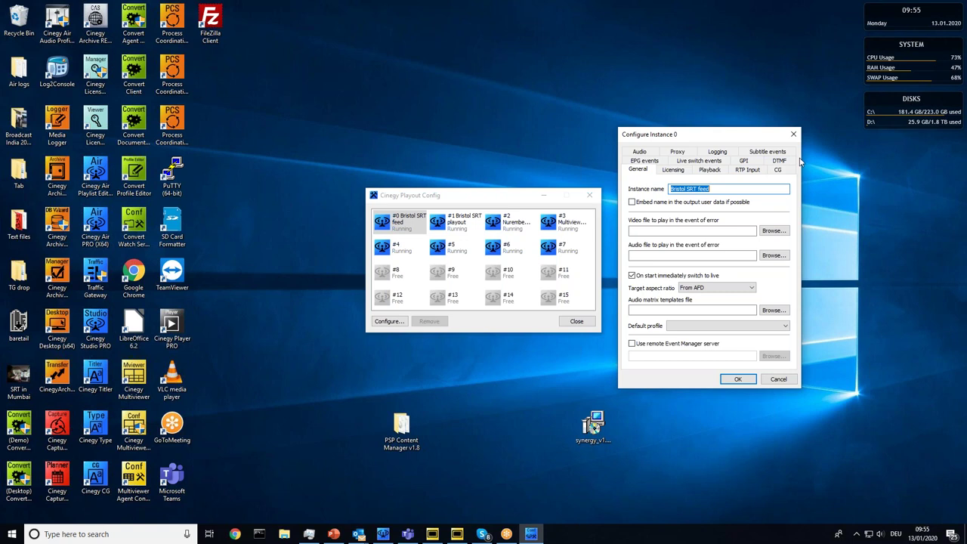
- Show instance 0's RTP input settings and highlight the source URL srt://bristol.cinegy.com:6001
{"action": "left_click", "coordinate": [748, 171]}
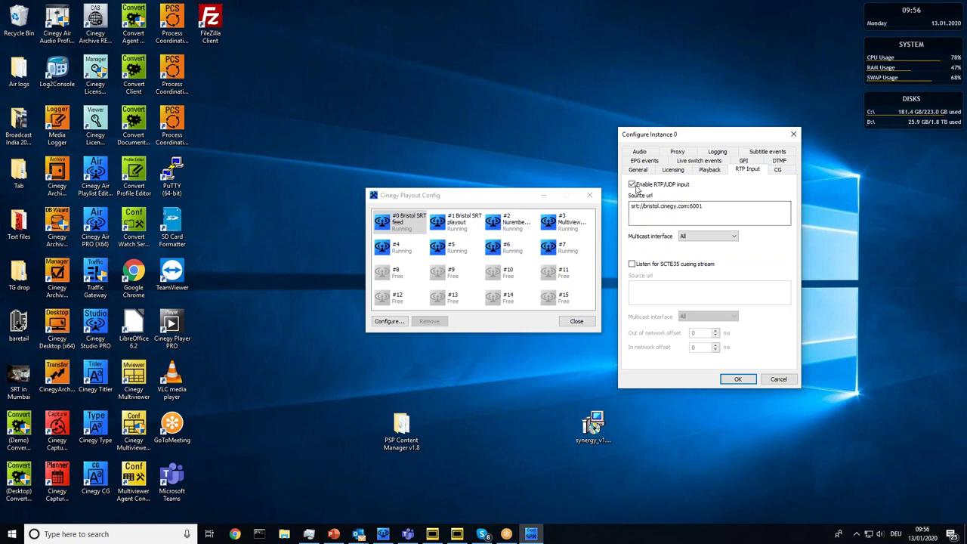
{"action": "double_click", "coordinate": [725, 208]}
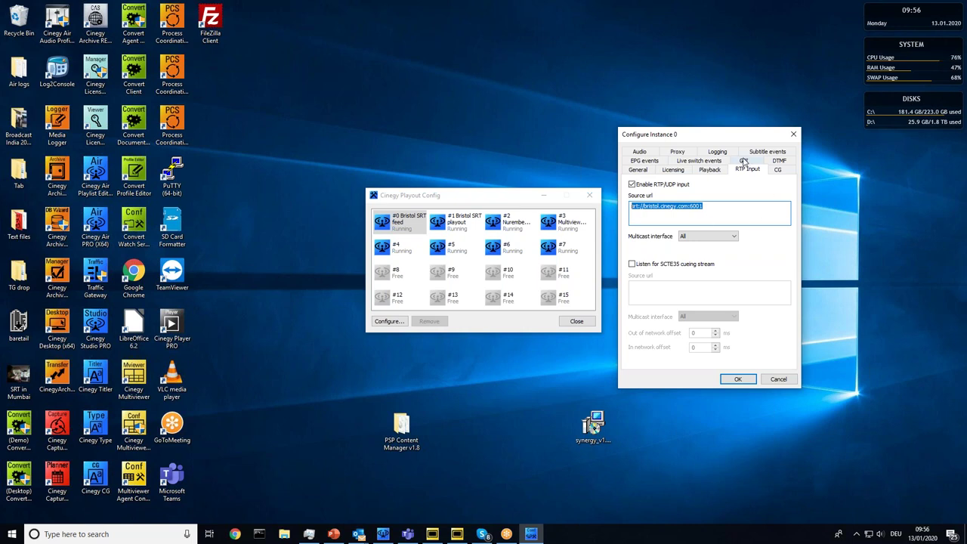
{"action": "left_click_drag", "start_coordinate": [738, 137], "coordinate": [749, 100]}
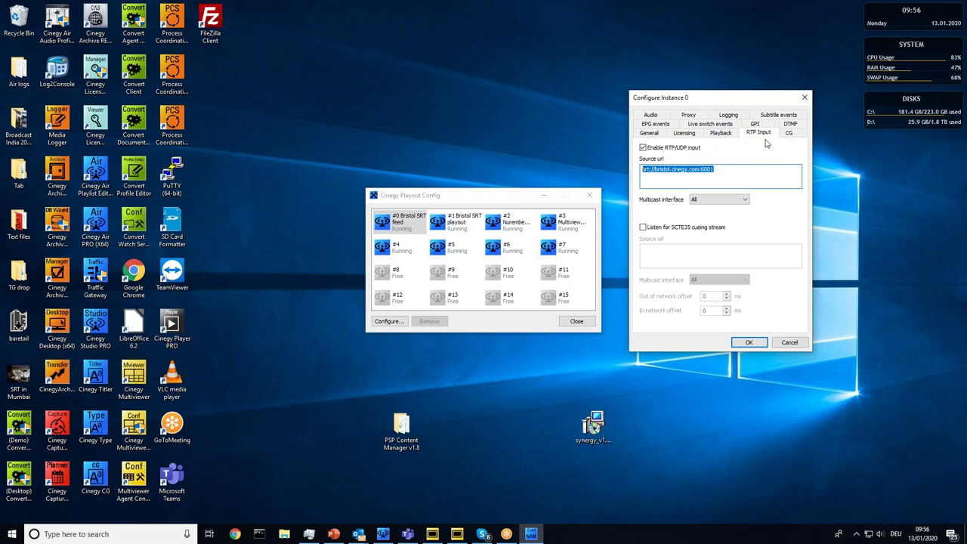
- Review the Screen Output and RTP/UDP Output entries in instance 0's playback channels
{"action": "left_click", "coordinate": [722, 134]}
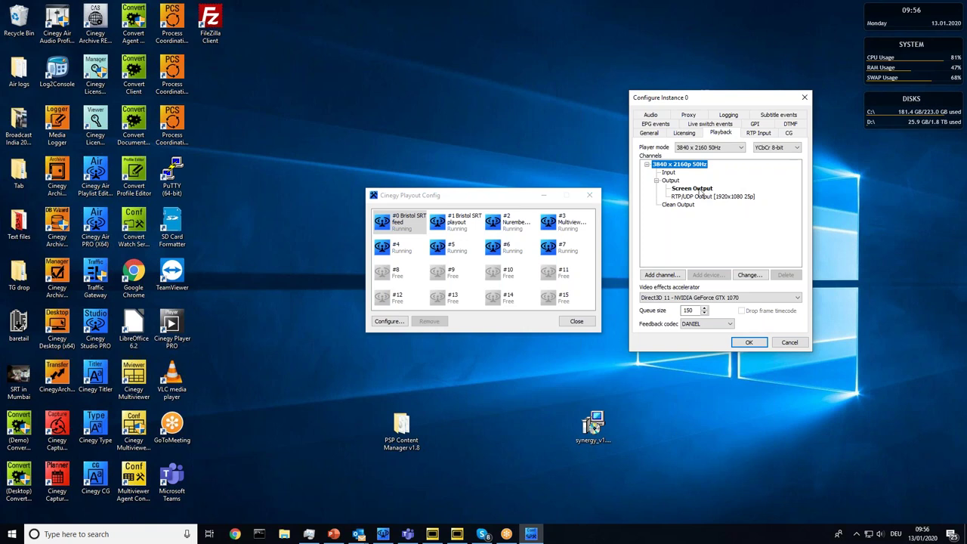
{"action": "left_click", "coordinate": [702, 191]}
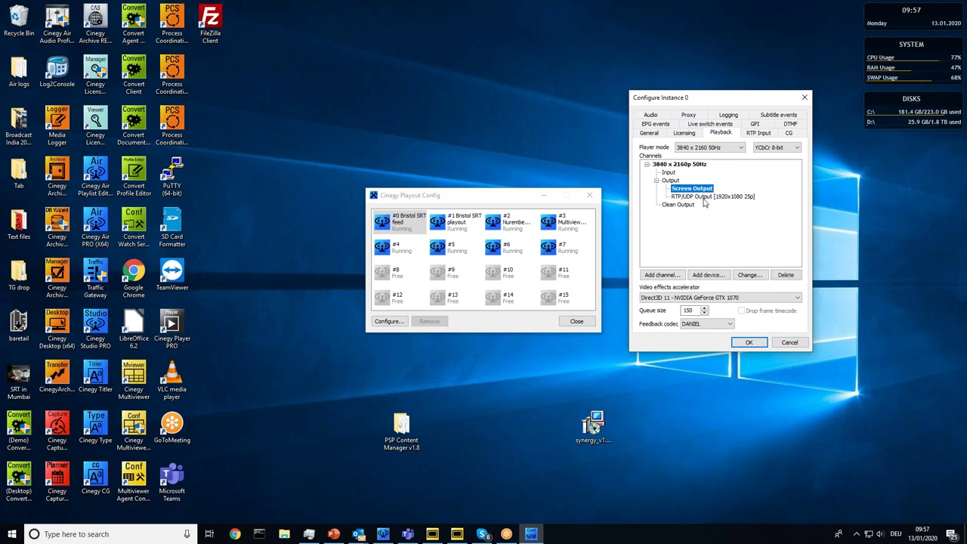
{"action": "left_click", "coordinate": [704, 197]}
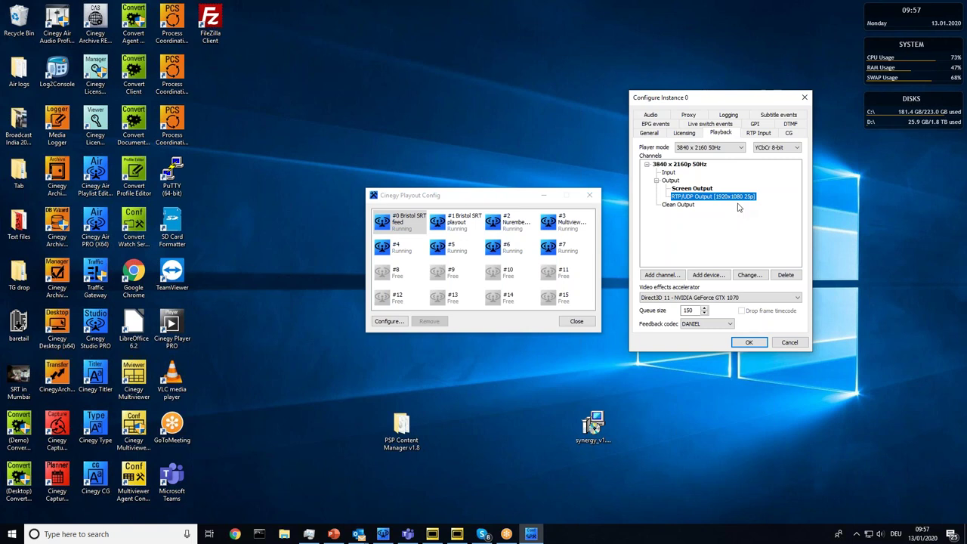
{"action": "left_click", "coordinate": [714, 189]}
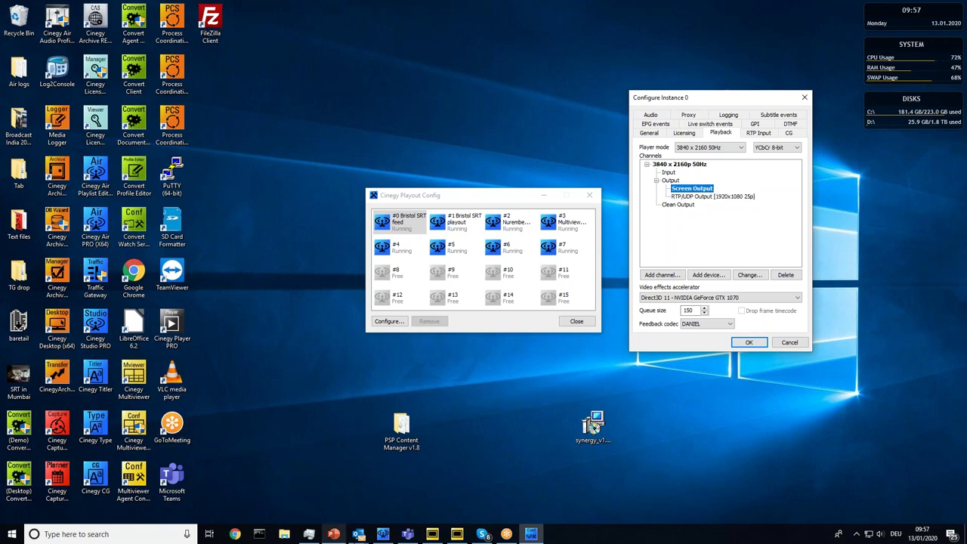
- View the live feed in the playout's screen output window and the maximized NetPlay multiviewer, minimizing each window after viewing
{"action": "left_click", "coordinate": [383, 534]}
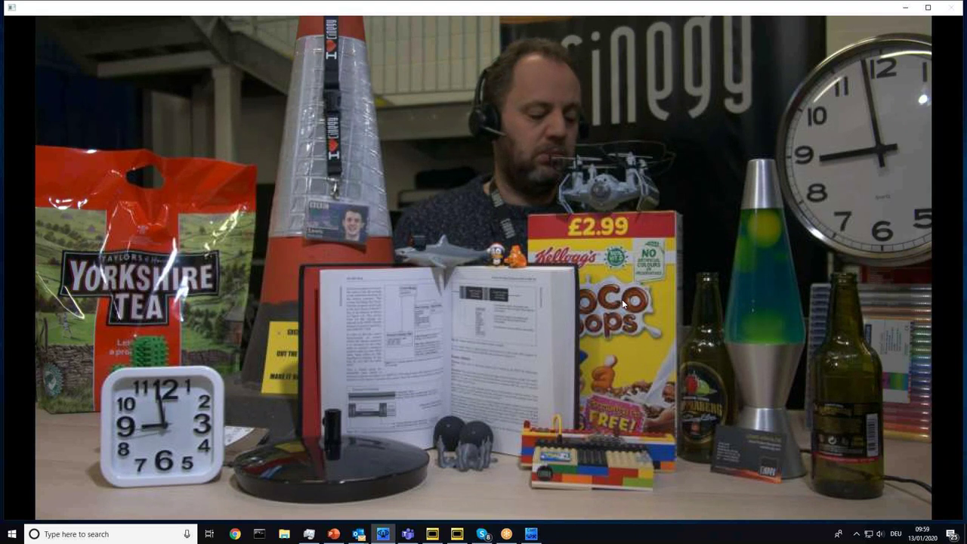
{"action": "left_click", "coordinate": [906, 9]}
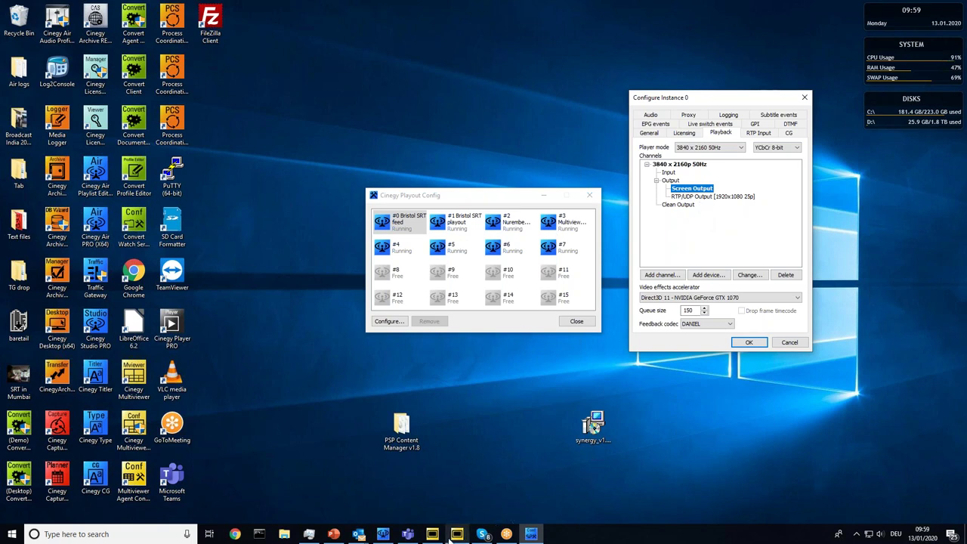
{"action": "mouse_move", "coordinate": [456, 540]}
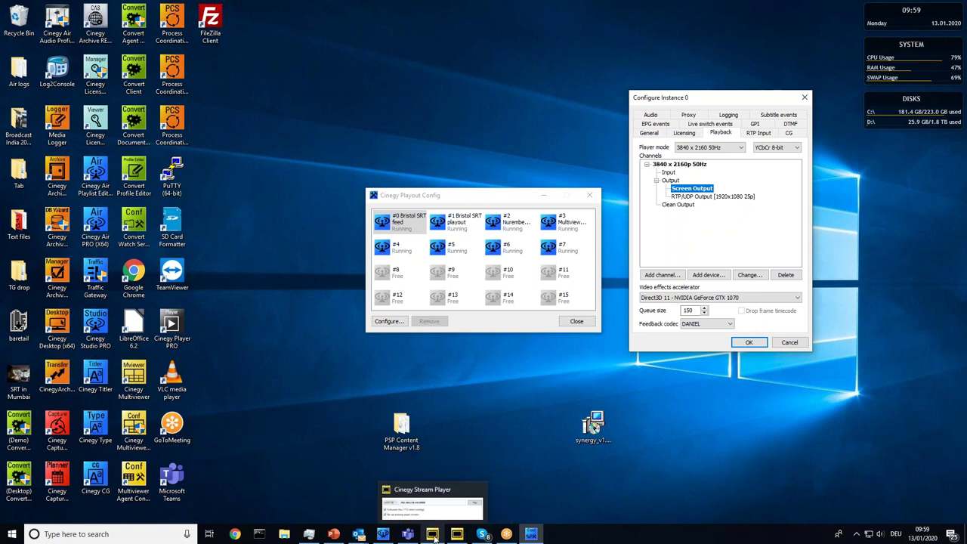
{"action": "left_click", "coordinate": [457, 535]}
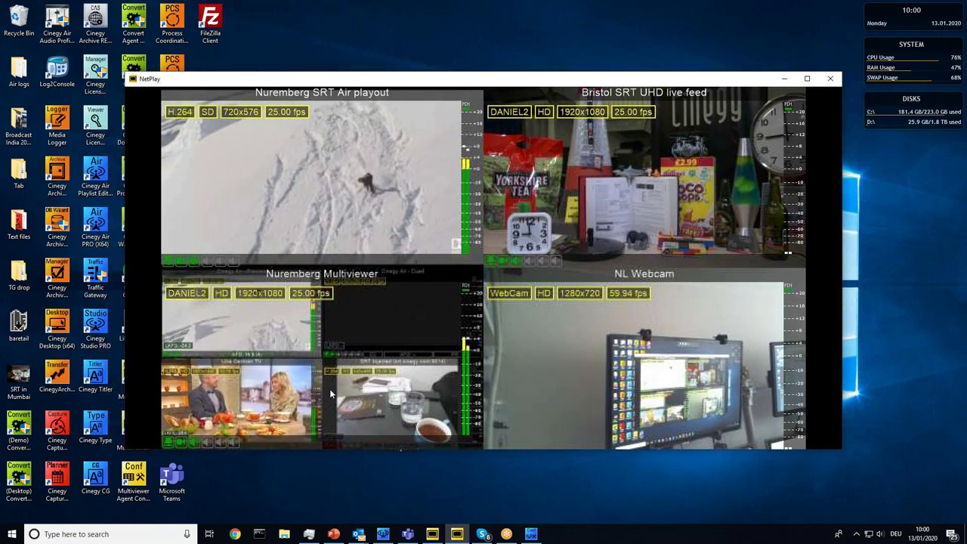
{"action": "left_click", "coordinate": [807, 79]}
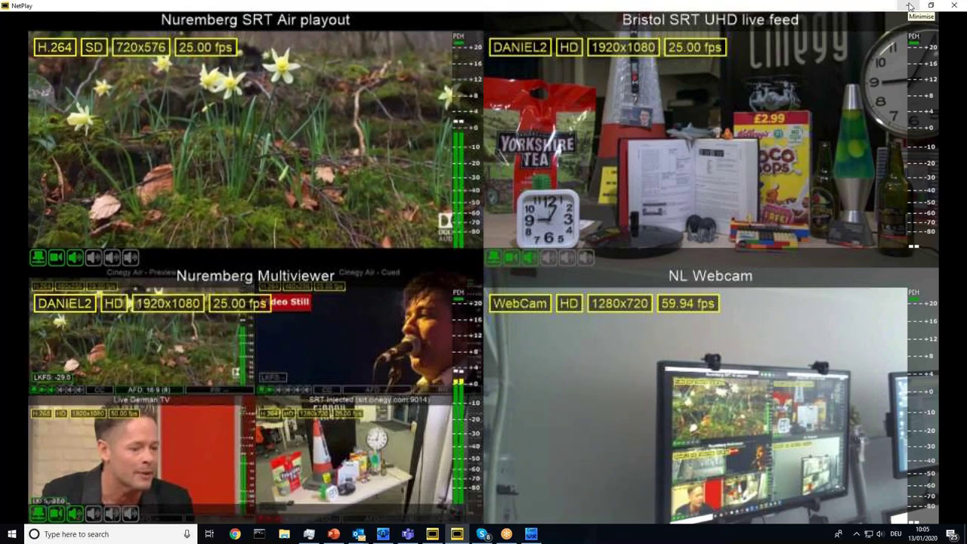
{"action": "left_click", "coordinate": [910, 9]}
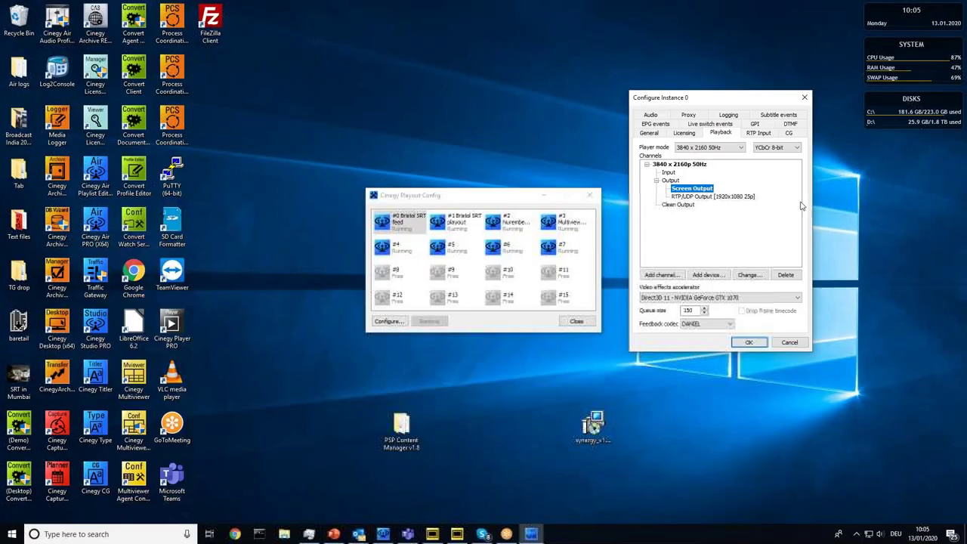
- Return to instance 0's RTP input settings and point out the RTP/UDP enable option and the SRT source URL
{"action": "left_click_drag", "start_coordinate": [703, 106], "coordinate": [361, 88]}
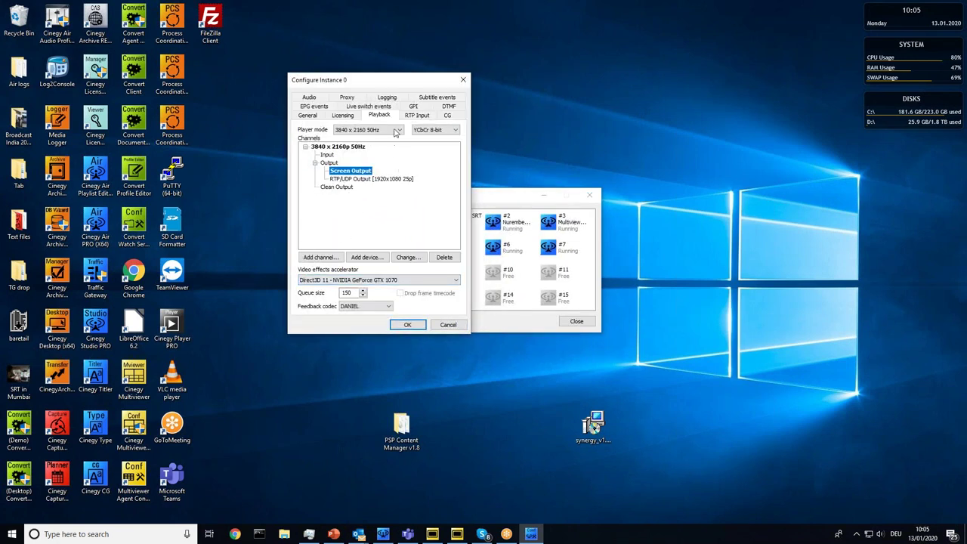
{"action": "left_click", "coordinate": [417, 115]}
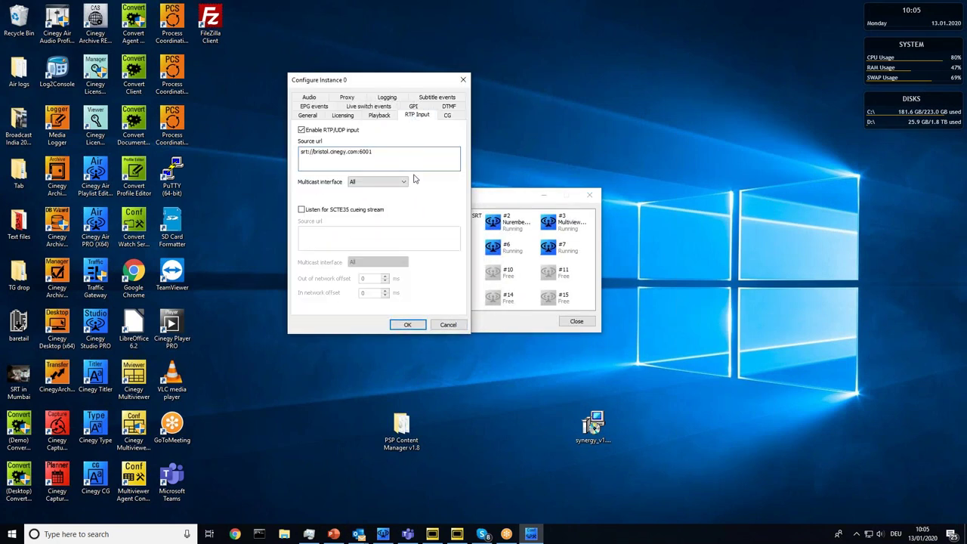
{"action": "left_click", "coordinate": [302, 130]}
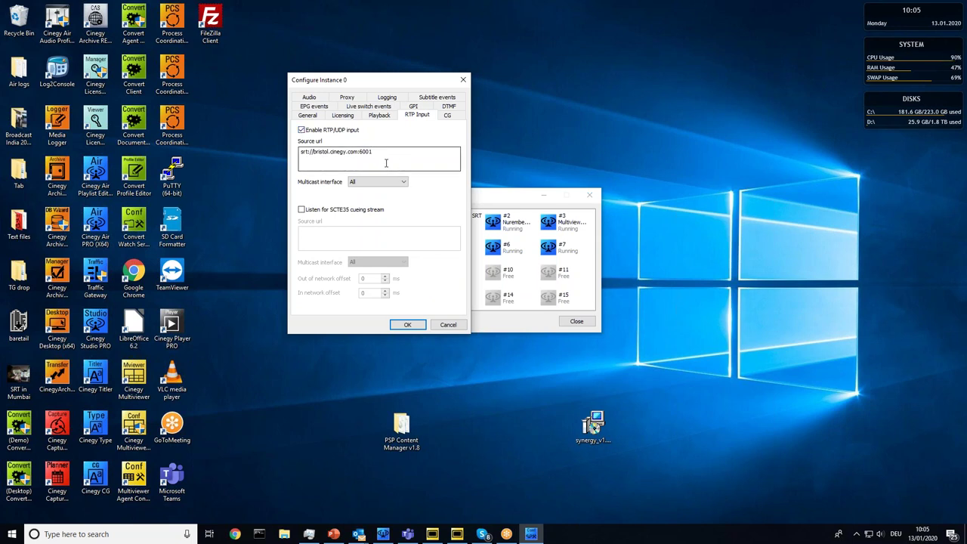
{"action": "left_click_drag", "start_coordinate": [380, 149], "coordinate": [218, 152]}
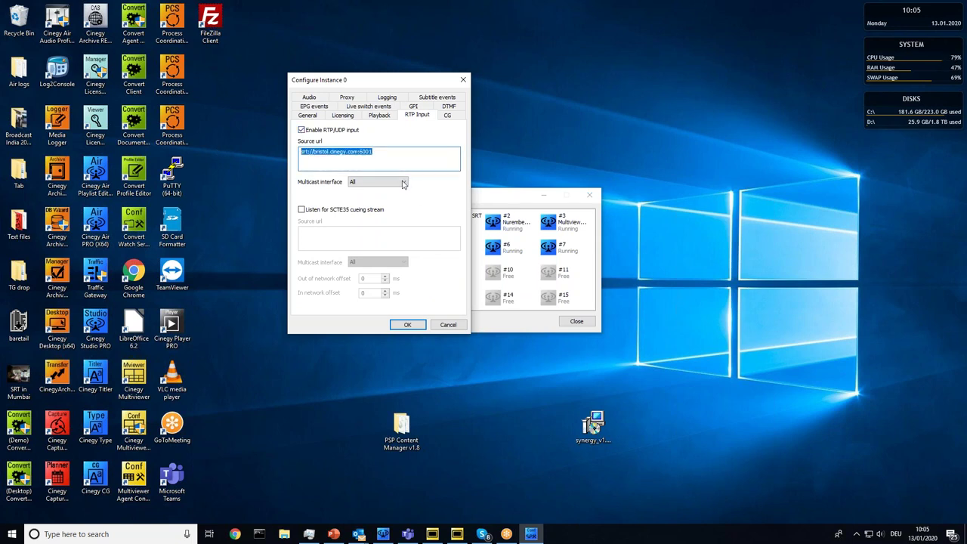
{"action": "left_click", "coordinate": [331, 152]}
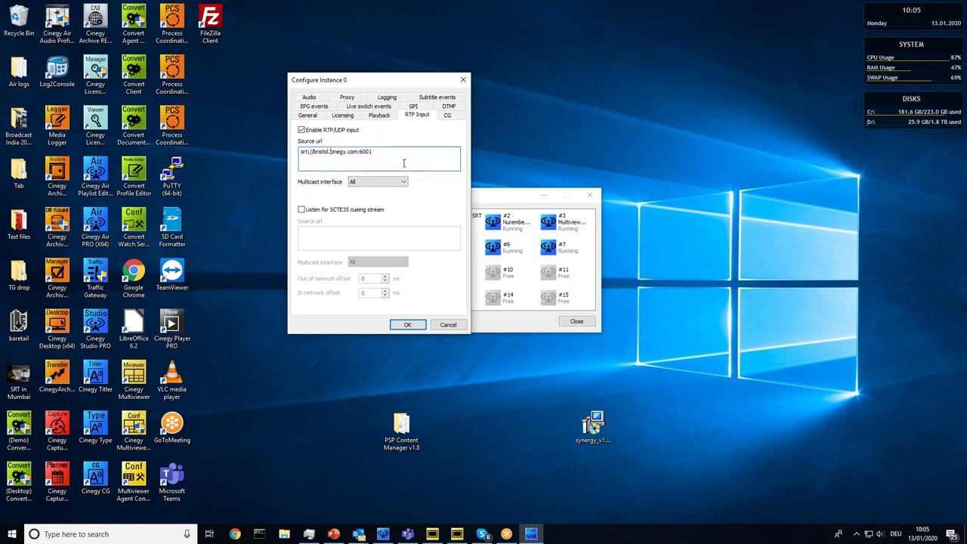
{"action": "left_click_drag", "start_coordinate": [380, 151], "coordinate": [299, 152]}
{"action": "left_click", "coordinate": [405, 152]}
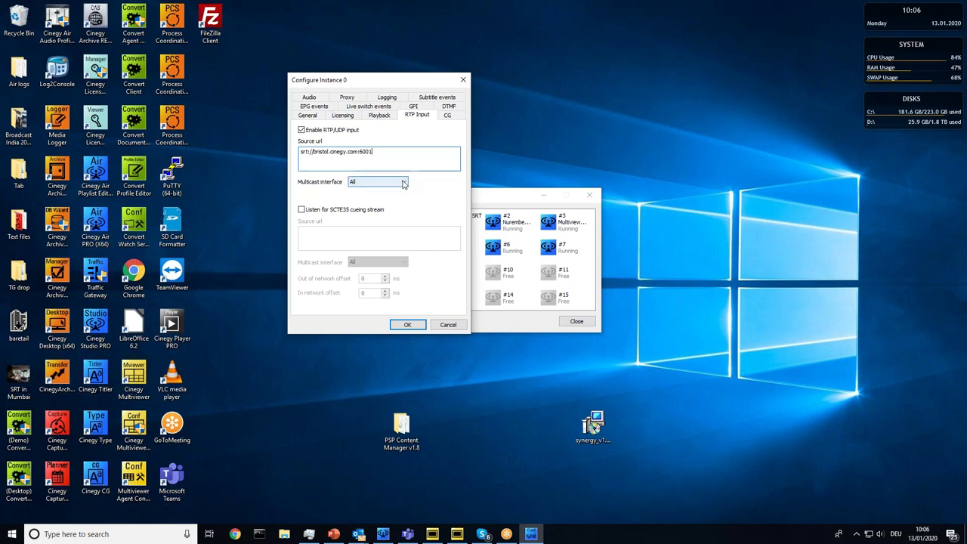
- Examine the available multicast interfaces for the RTP input, then close instance 0's settings without saving
{"action": "left_click", "coordinate": [404, 184]}
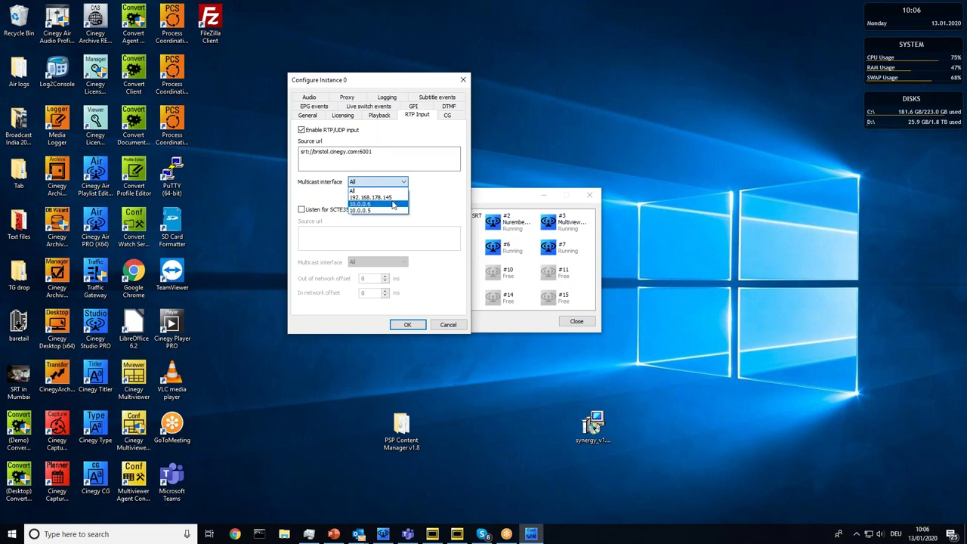
{"action": "left_click", "coordinate": [445, 210]}
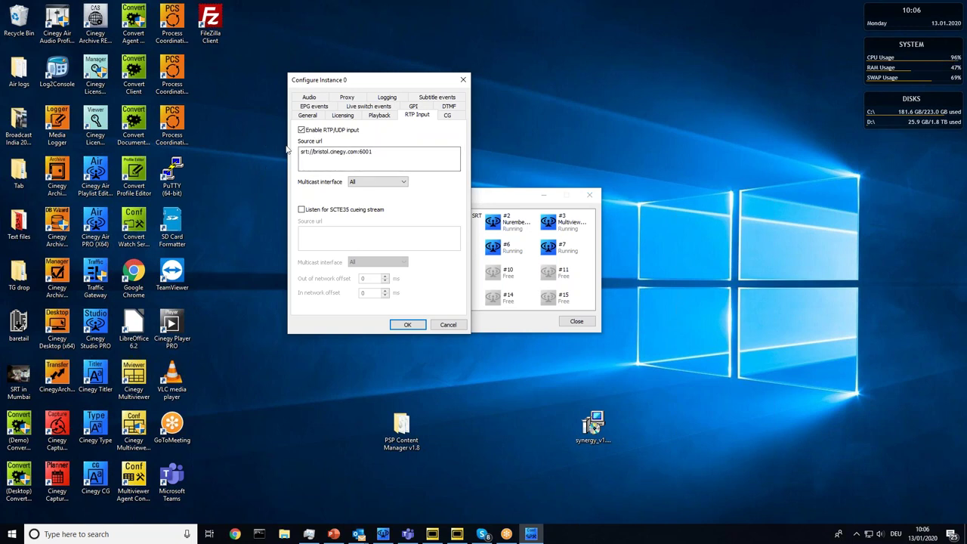
{"action": "left_click", "coordinate": [448, 324]}
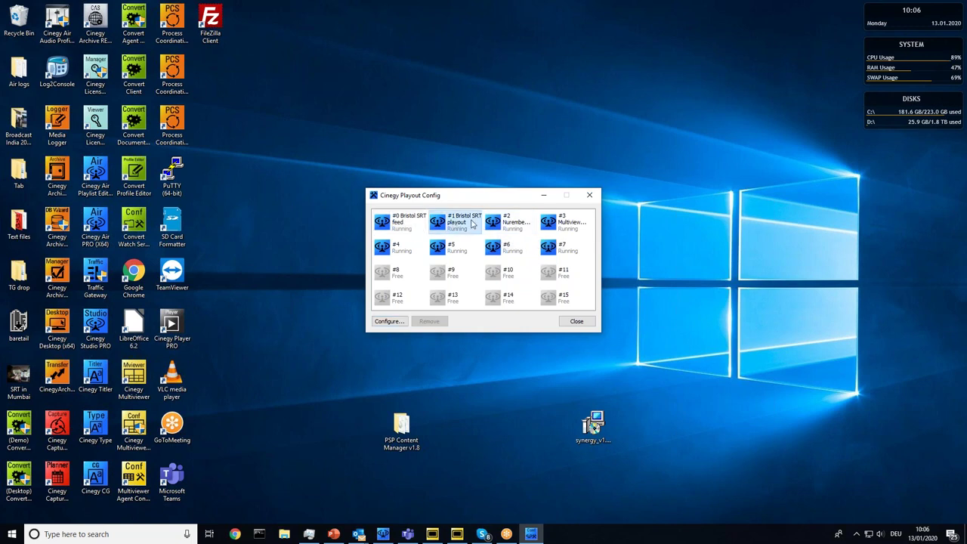
- Open the network settings of instance #4's RTP/UDP Output device and move the dialog clear of the channel list
{"action": "key", "text": "Down"}
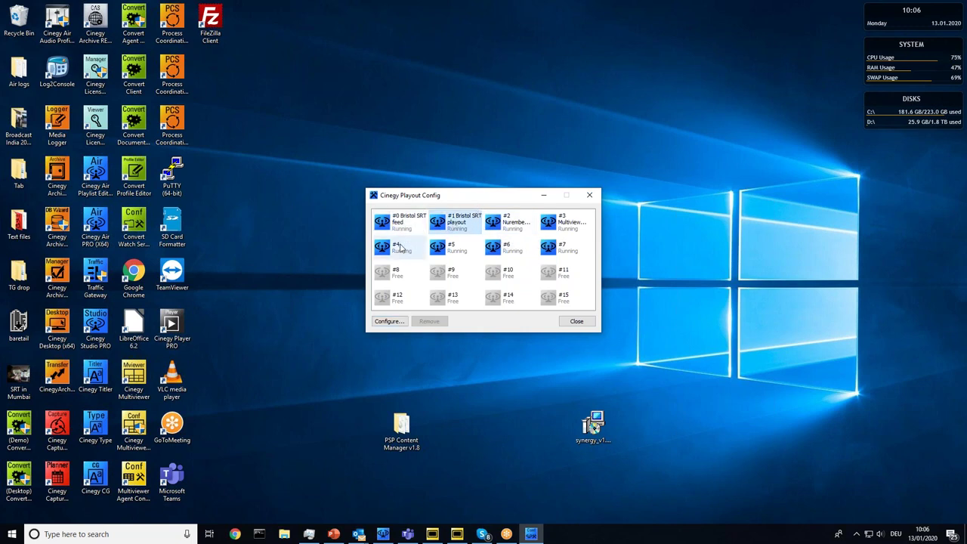
{"action": "key", "text": "Return"}
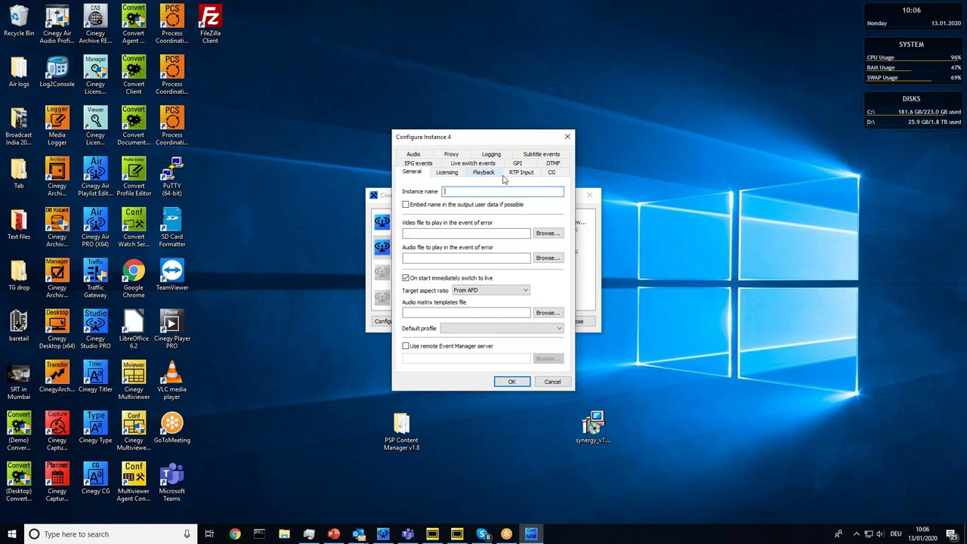
{"action": "left_click", "coordinate": [477, 173]}
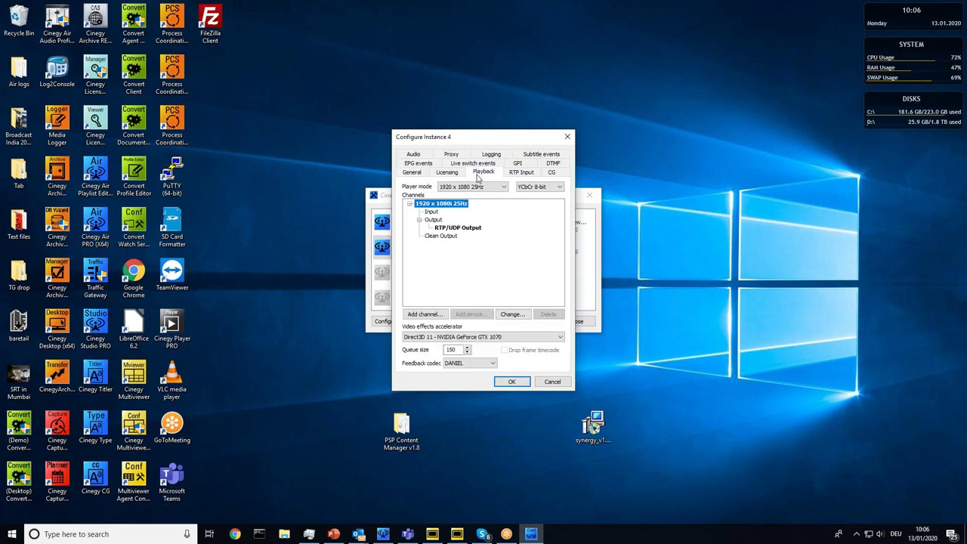
{"action": "left_click", "coordinate": [472, 228]}
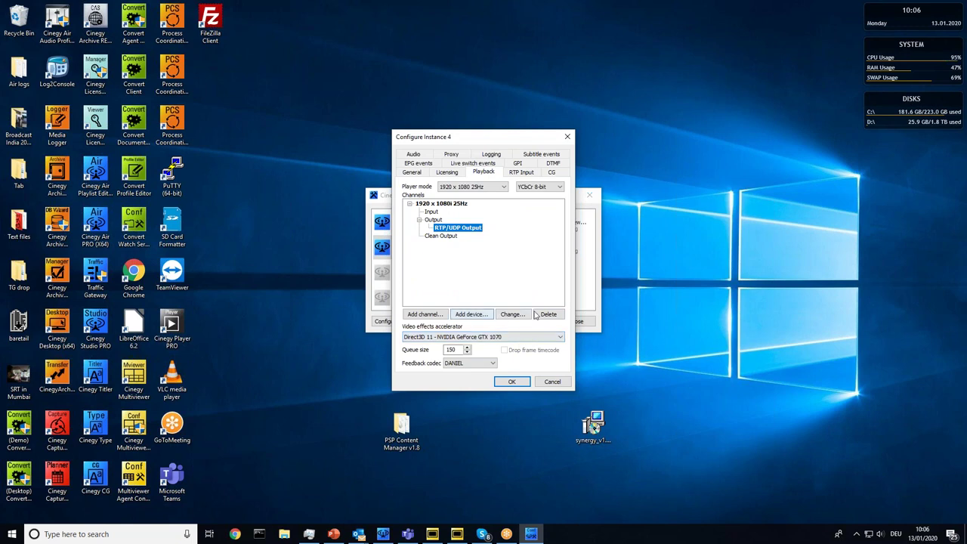
{"action": "left_click", "coordinate": [514, 315]}
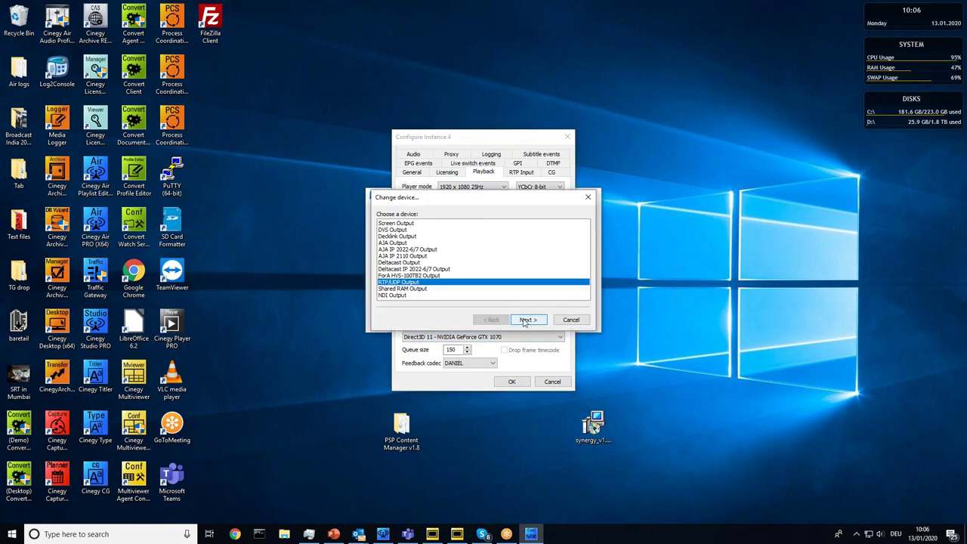
{"action": "left_click", "coordinate": [526, 321]}
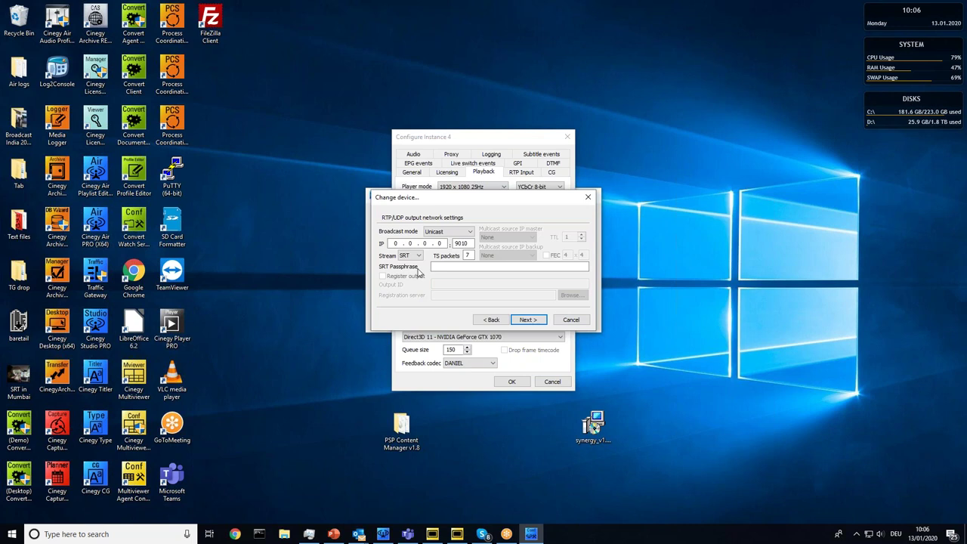
{"action": "left_click_drag", "start_coordinate": [532, 198], "coordinate": [693, 241]}
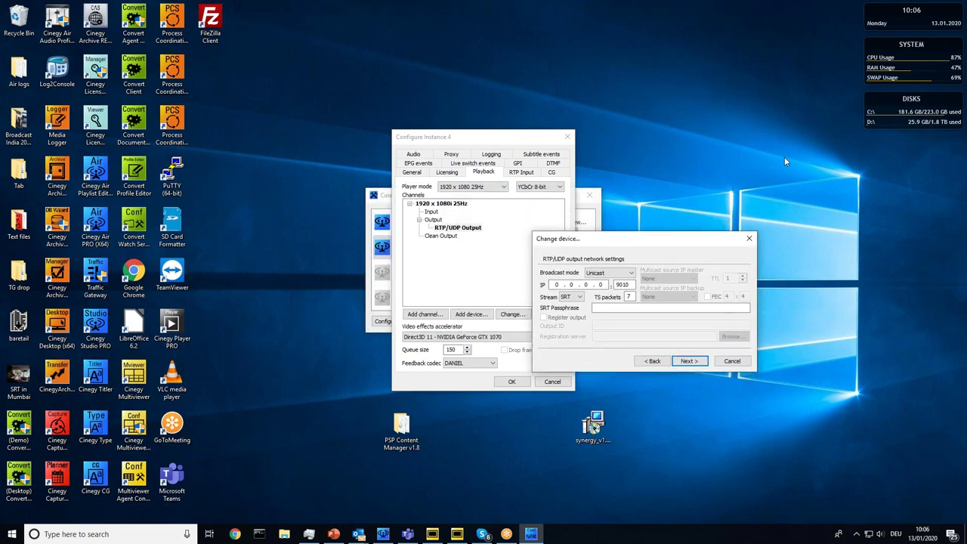
- Inspect the available broadcast modes and stream types in instance 4's RTP/UDP output network settings
{"action": "left_click_drag", "start_coordinate": [785, 162], "coordinate": [801, 182]}
{"action": "left_click_drag", "start_coordinate": [731, 186], "coordinate": [705, 179]}
{"action": "left_click", "coordinate": [710, 209]}
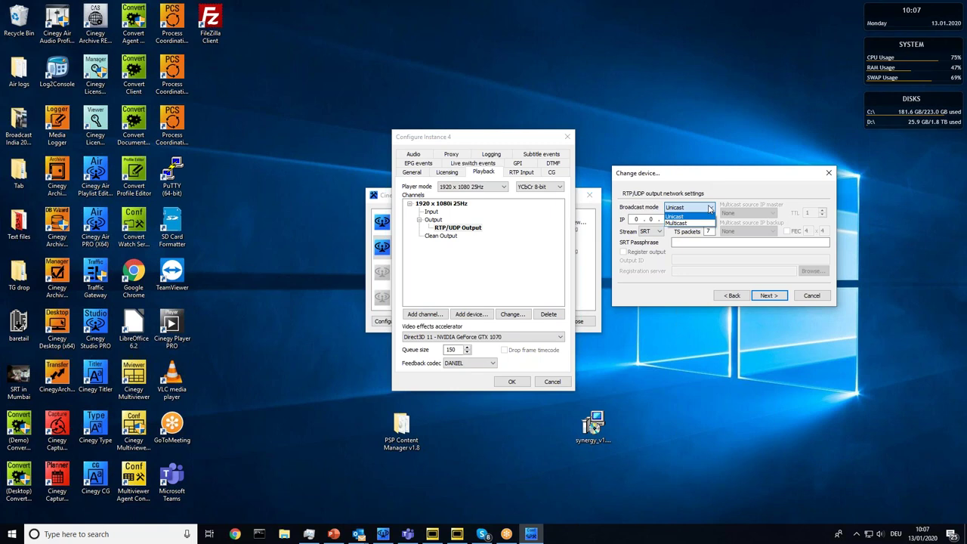
{"action": "left_click", "coordinate": [709, 209]}
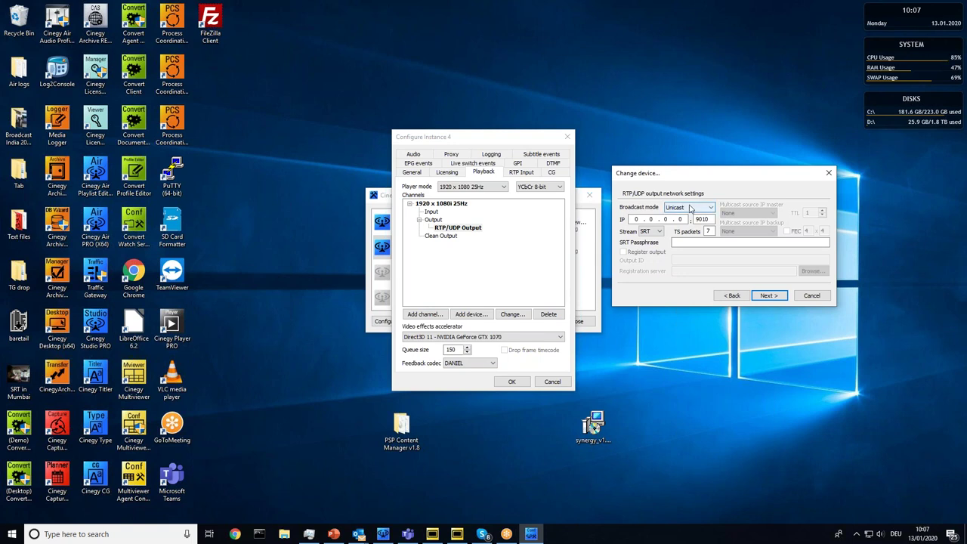
{"action": "left_click", "coordinate": [658, 232]}
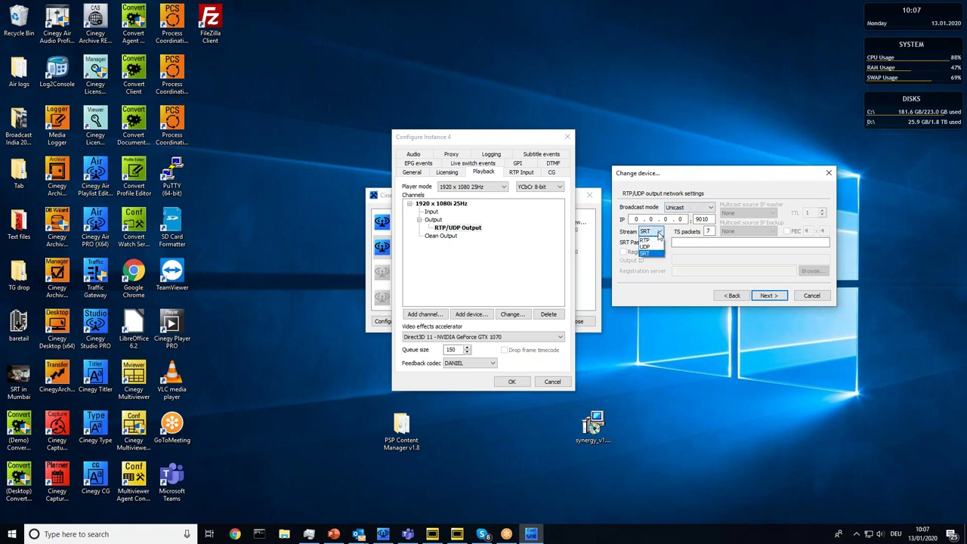
{"action": "left_click", "coordinate": [658, 234]}
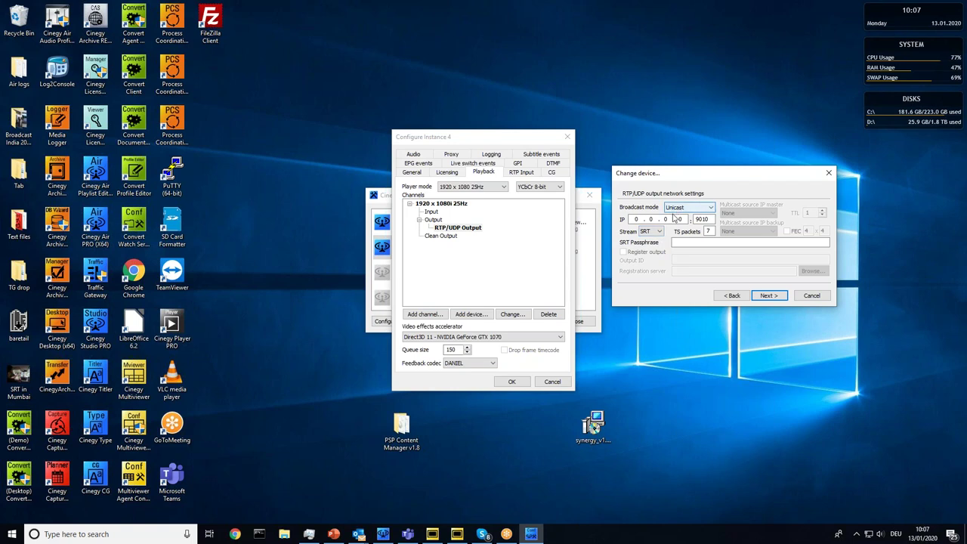
{"action": "left_click", "coordinate": [659, 233]}
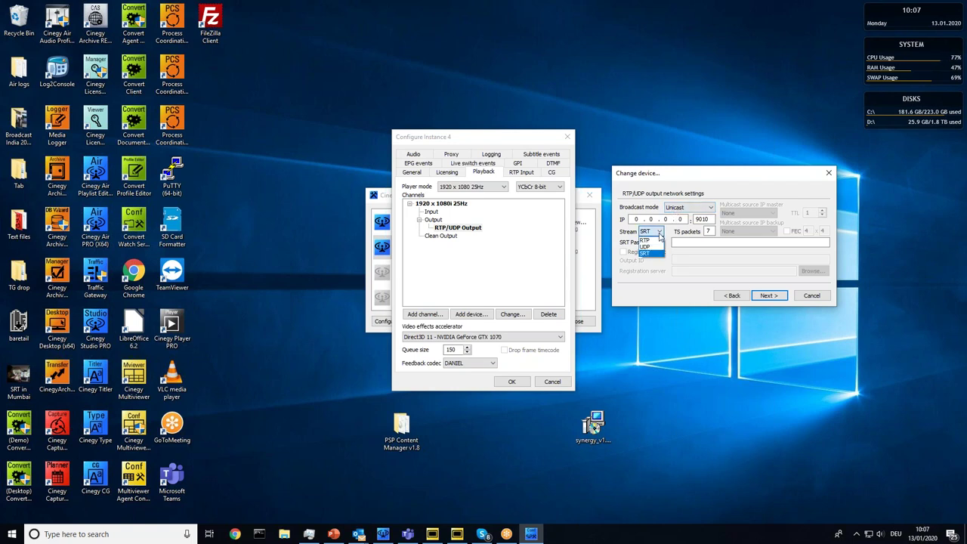
{"action": "left_click", "coordinate": [660, 235]}
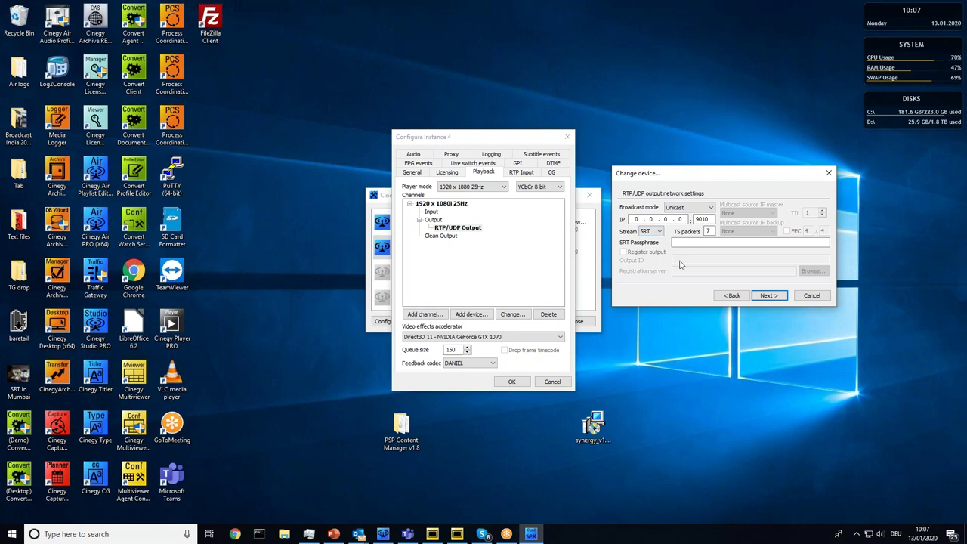
{"action": "left_click_drag", "start_coordinate": [683, 179], "coordinate": [680, 201]}
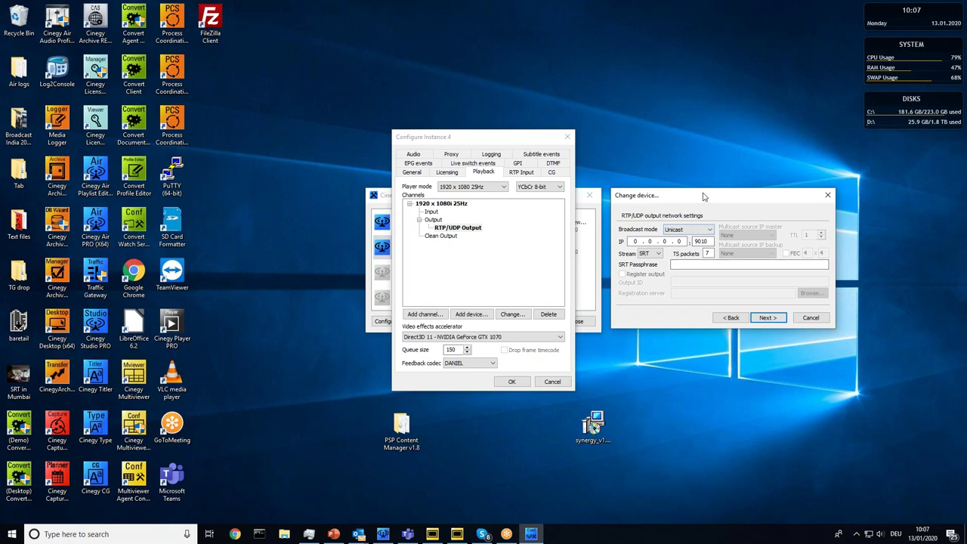
{"action": "left_click_drag", "start_coordinate": [703, 196], "coordinate": [703, 212]}
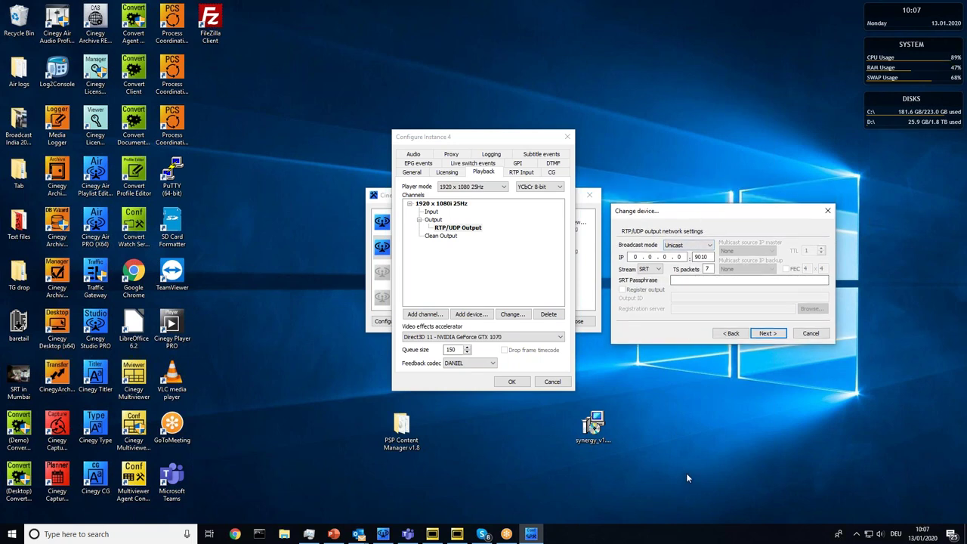
{"action": "left_click_drag", "start_coordinate": [693, 212], "coordinate": [691, 197]}
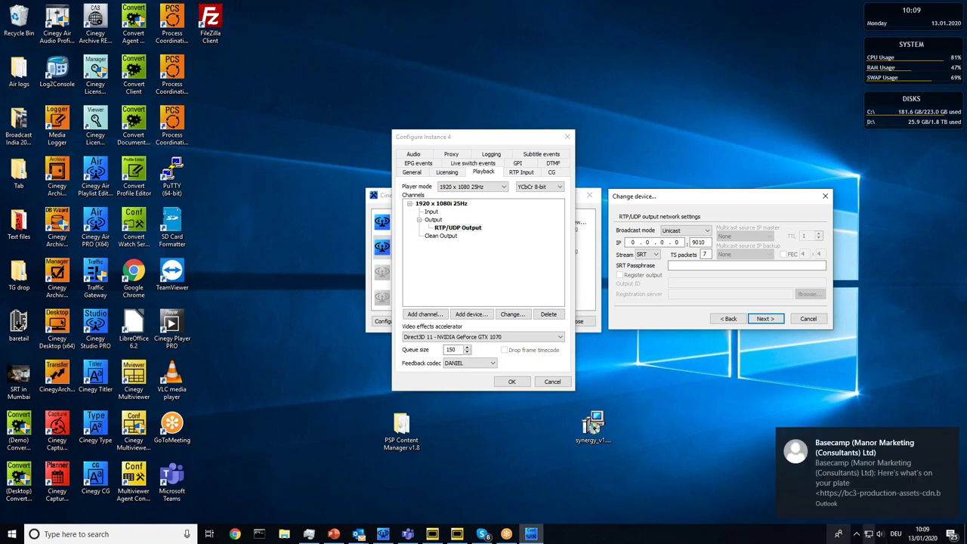
{"action": "left_click", "coordinate": [948, 437]}
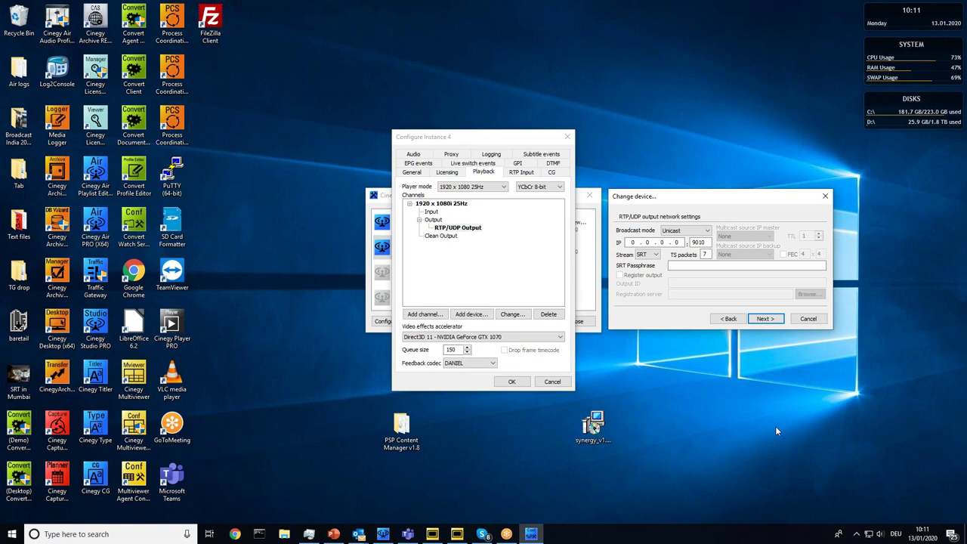
- Cancel the device change, open instance 4's RTP input settings clear of the instance list, and point out the RTP source URL
{"action": "left_click", "coordinate": [332, 137]}
{"action": "left_click", "coordinate": [665, 291]}
{"action": "left_click", "coordinate": [725, 266]}
{"action": "left_click", "coordinate": [512, 176]}
{"action": "left_click", "coordinate": [809, 319]}
{"action": "left_click", "coordinate": [520, 173]}
{"action": "left_click", "coordinate": [467, 210]}
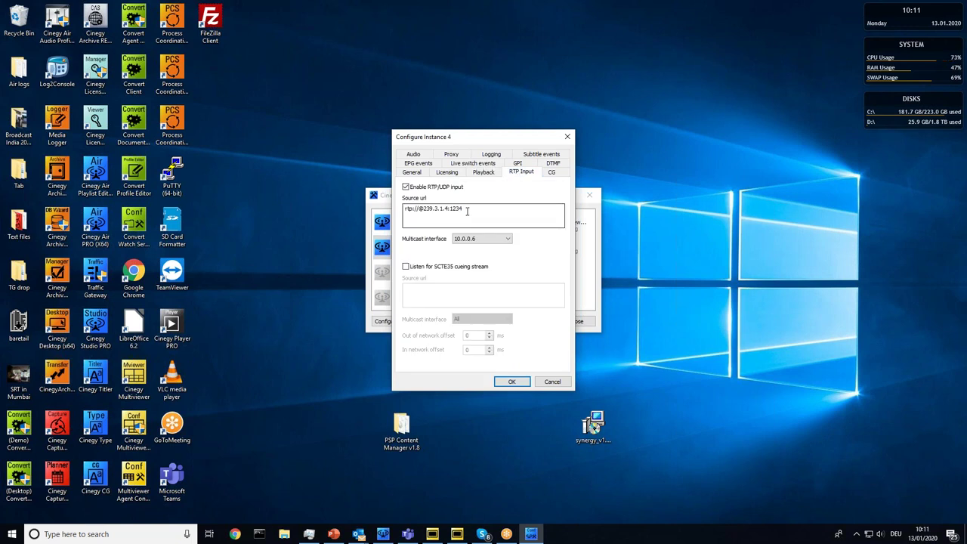
{"action": "left_click_drag", "start_coordinate": [478, 144], "coordinate": [715, 134]}
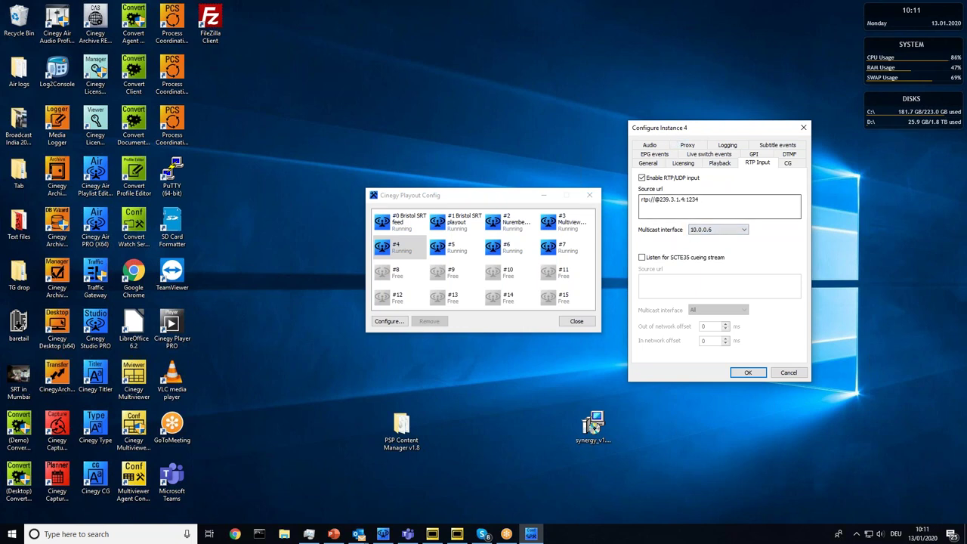
{"action": "triple_click", "coordinate": [725, 201]}
{"action": "left_click", "coordinate": [726, 203]}
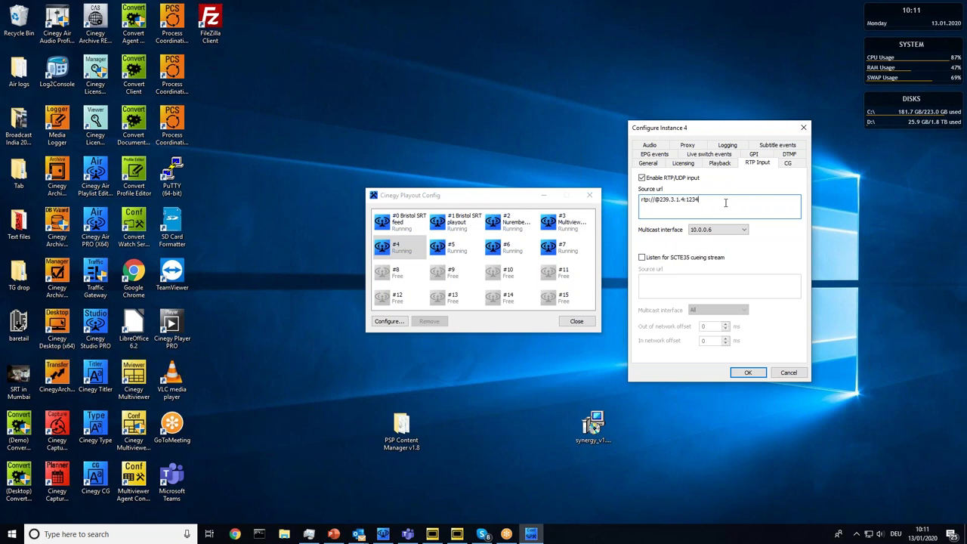
- Return to instance 4's playback settings, close them without saving, and move the Playout Config window out of the way
{"action": "left_click", "coordinate": [720, 164]}
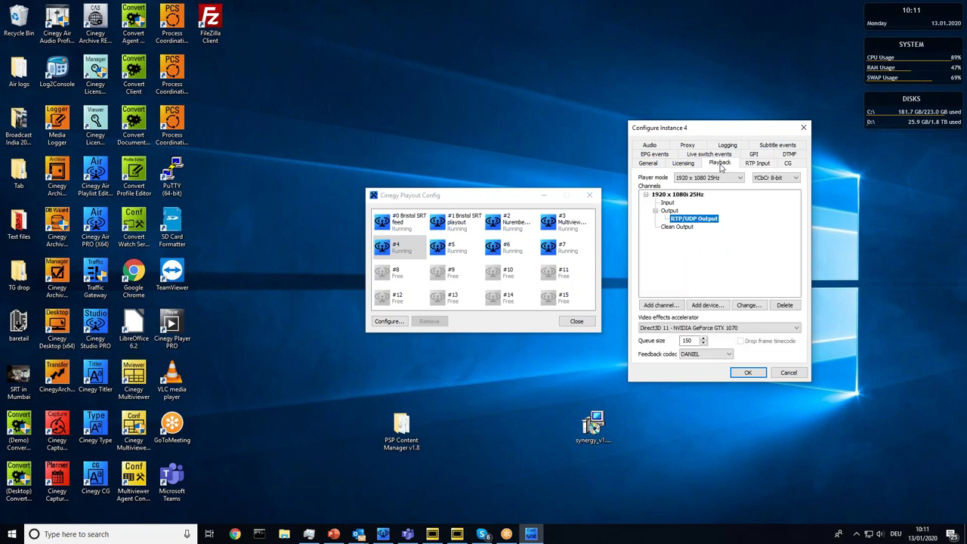
{"action": "left_click", "coordinate": [786, 373]}
{"action": "left_click_drag", "start_coordinate": [504, 198], "coordinate": [712, 47]}
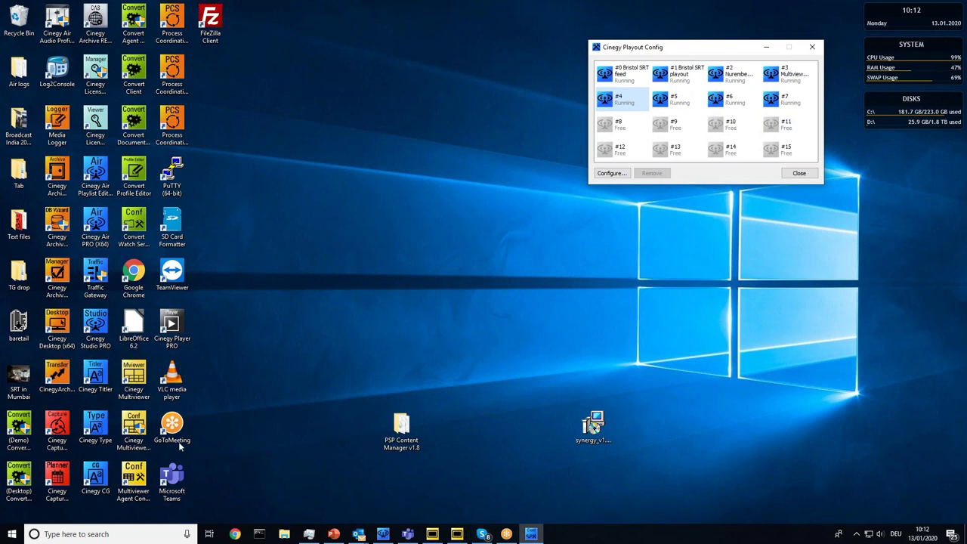
- Launch Cinegy Multiviewer Configurator and place its window beside the Playout Config window
{"action": "left_click", "coordinate": [138, 429]}
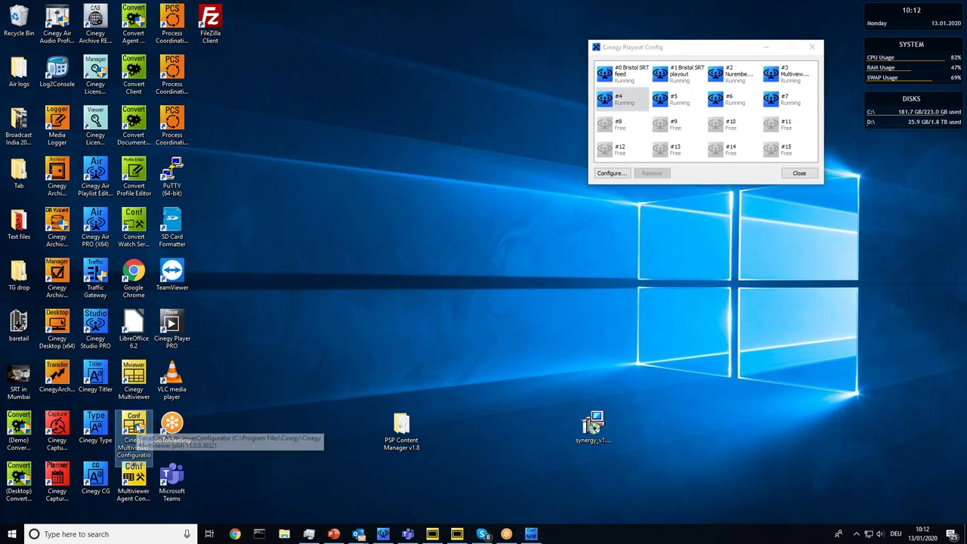
{"action": "double_click", "coordinate": [134, 428]}
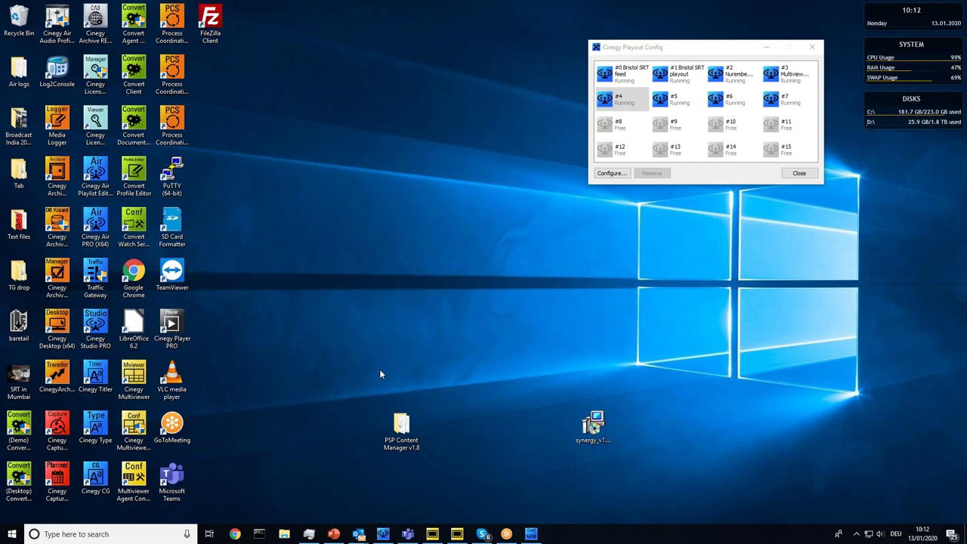
{"action": "key", "text": "c"}
{"action": "key", "text": "Return"}
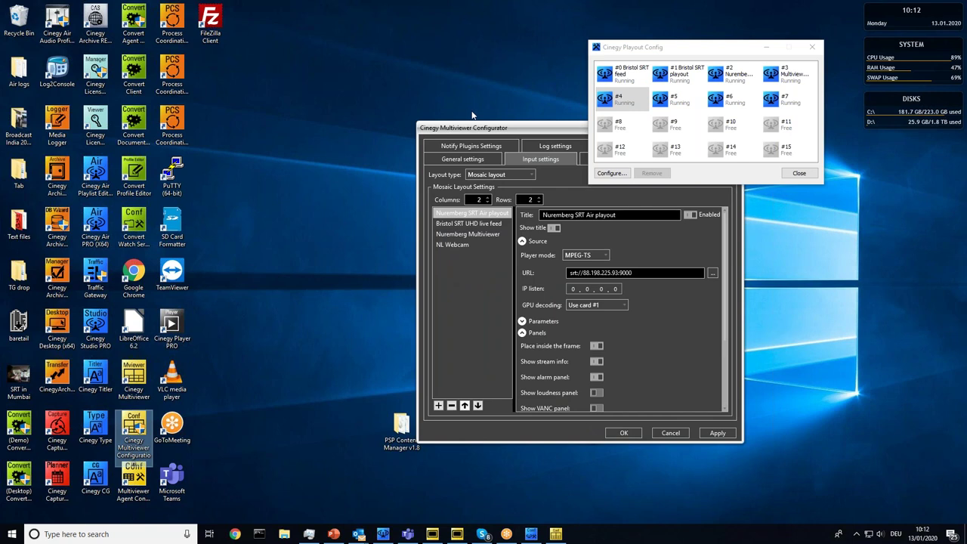
{"action": "left_click_drag", "start_coordinate": [496, 129], "coordinate": [348, 111]}
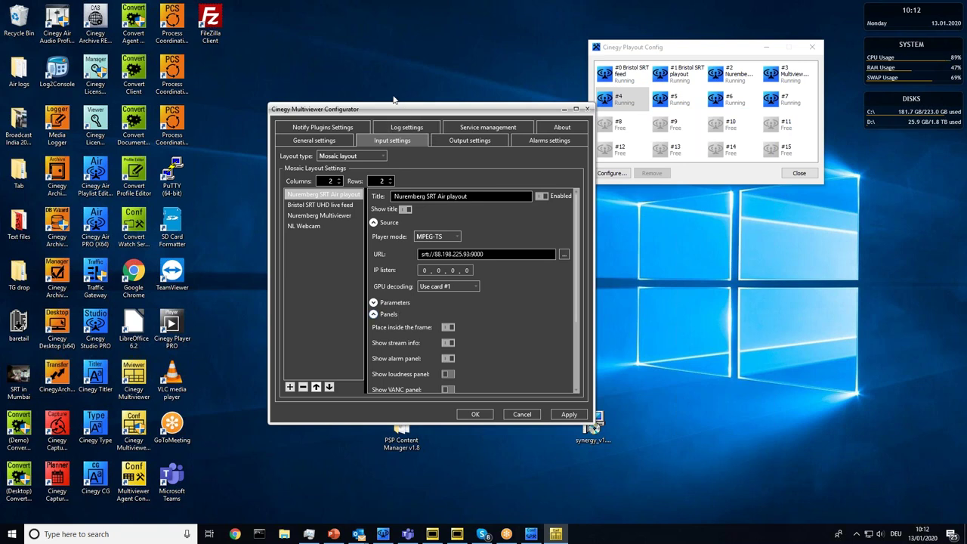
{"action": "left_click_drag", "start_coordinate": [401, 109], "coordinate": [387, 95]}
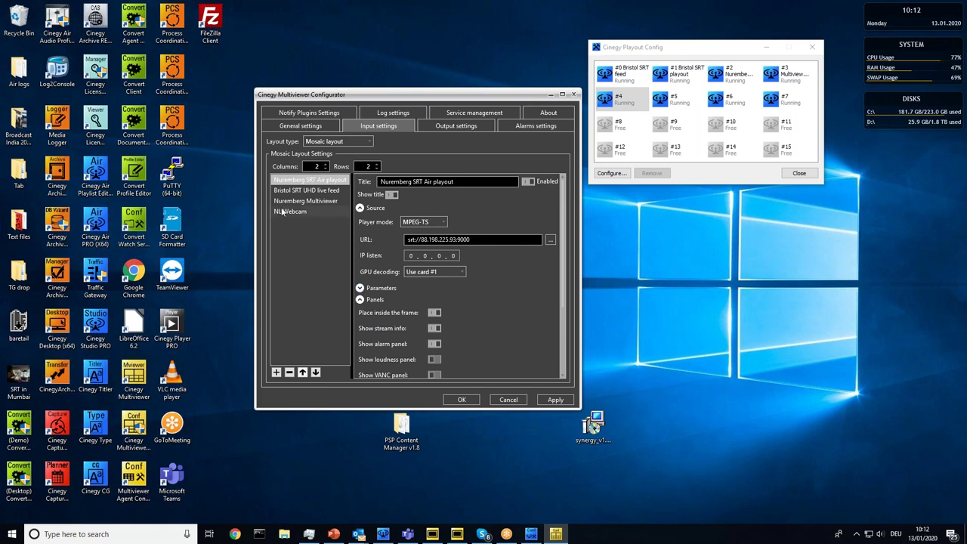
- View the NetPlay multiviewer mosaic, then show the source settings of the Bristol SRT UHD live feed input in the configurator
{"action": "left_click", "coordinate": [458, 534]}
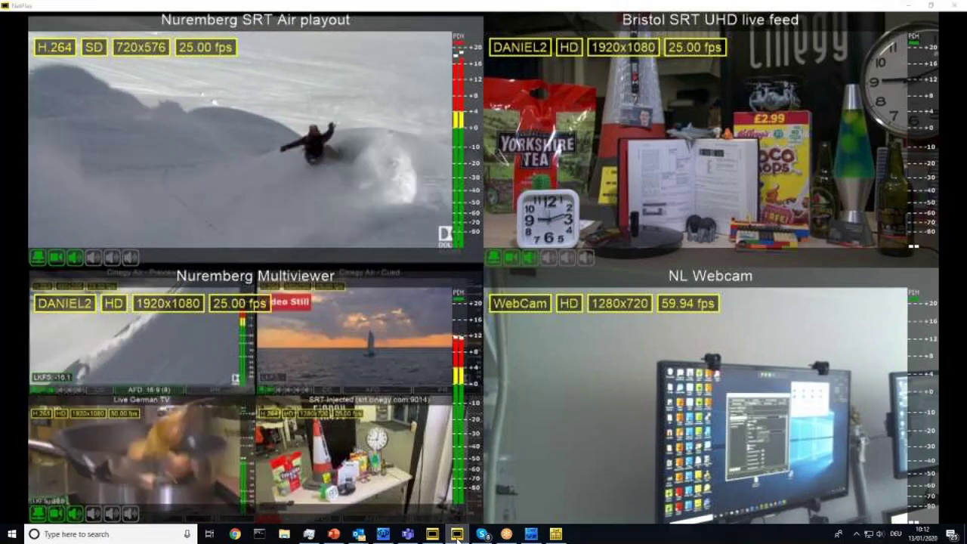
{"action": "left_click", "coordinate": [457, 535]}
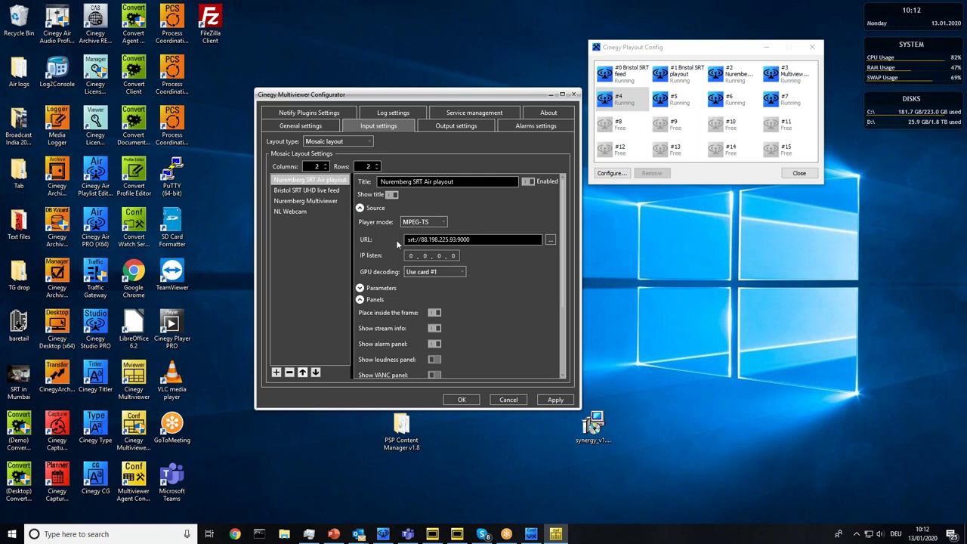
{"action": "left_click", "coordinate": [308, 194]}
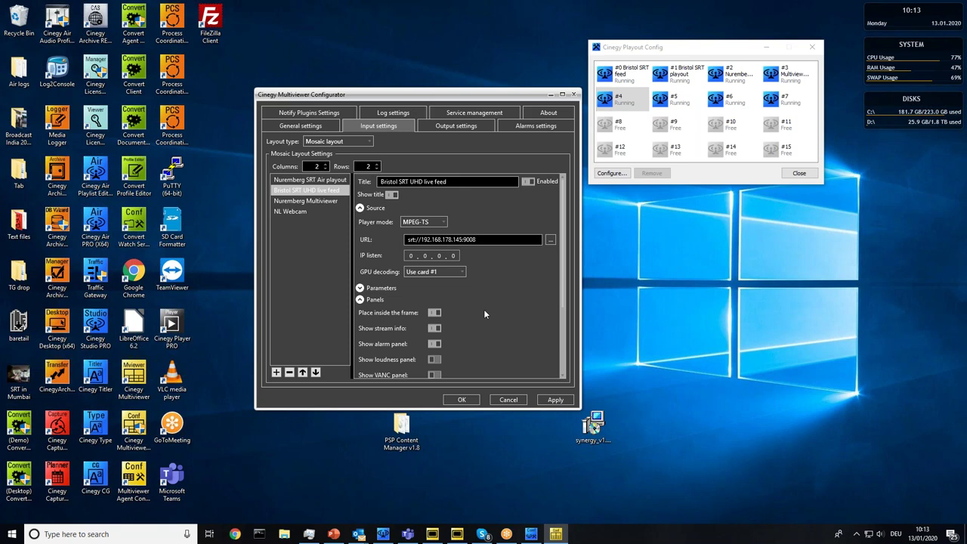
- Open the network settings of instance #0's RTP/UDP Output device in Playout Config and move the dialog clear of the channel list
{"action": "left_click", "coordinate": [624, 73]}
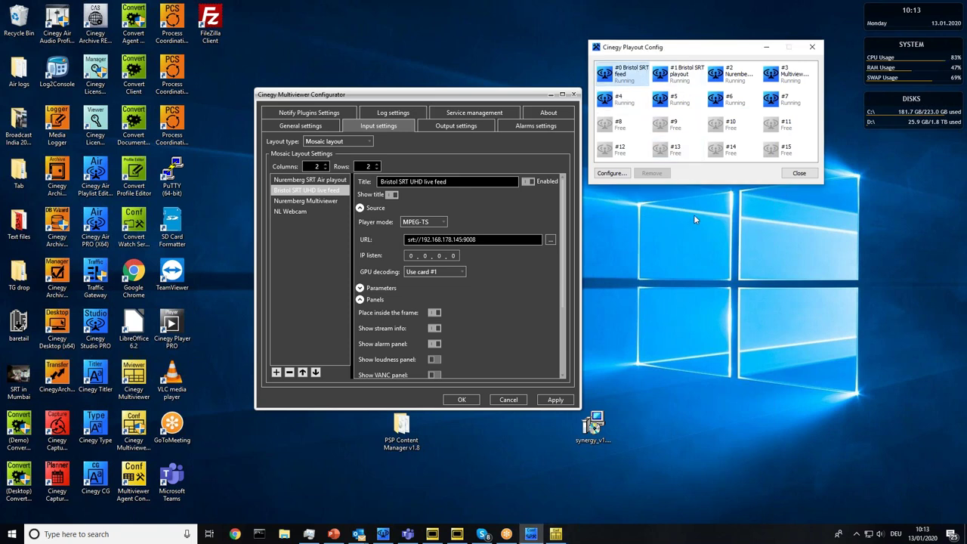
{"action": "left_click", "coordinate": [614, 174]}
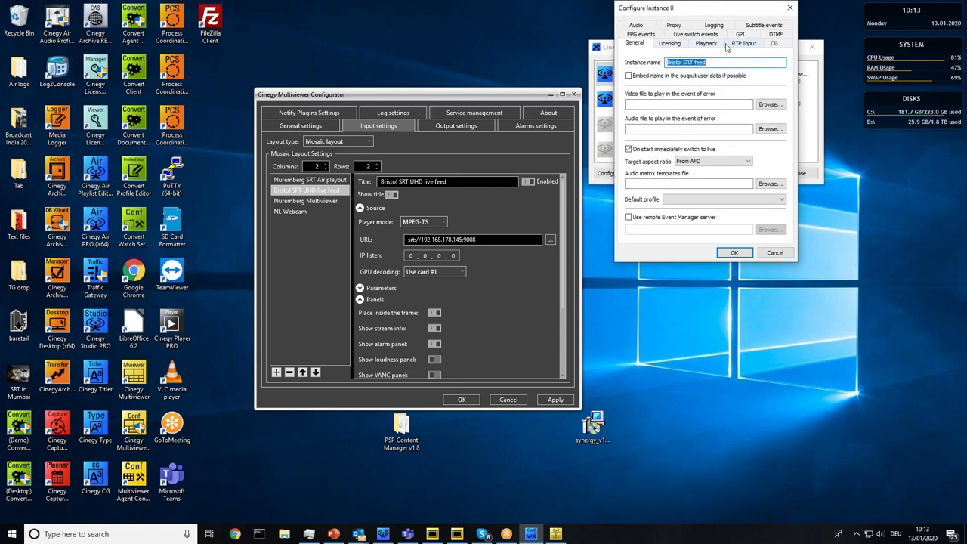
{"action": "left_click", "coordinate": [742, 45]}
{"action": "left_click", "coordinate": [706, 43]}
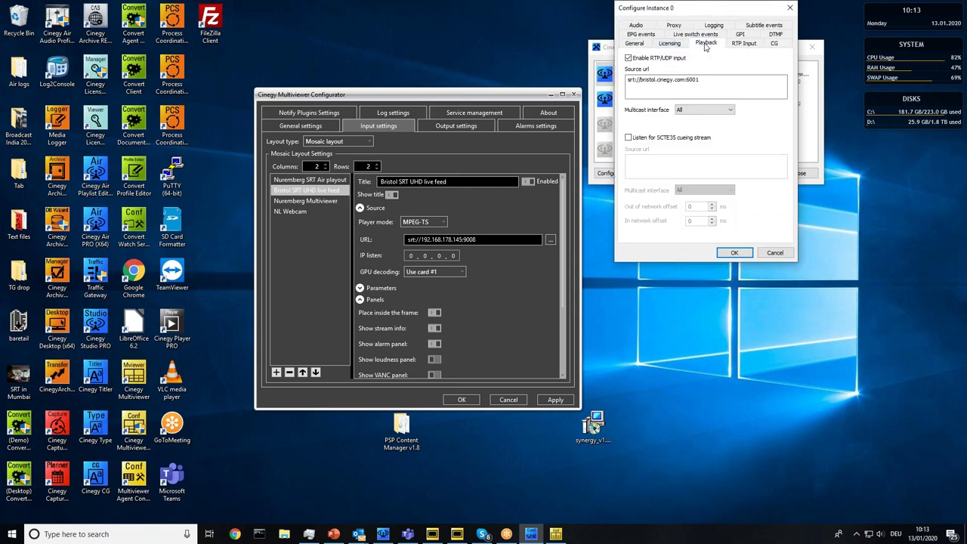
{"action": "left_click", "coordinate": [689, 108]}
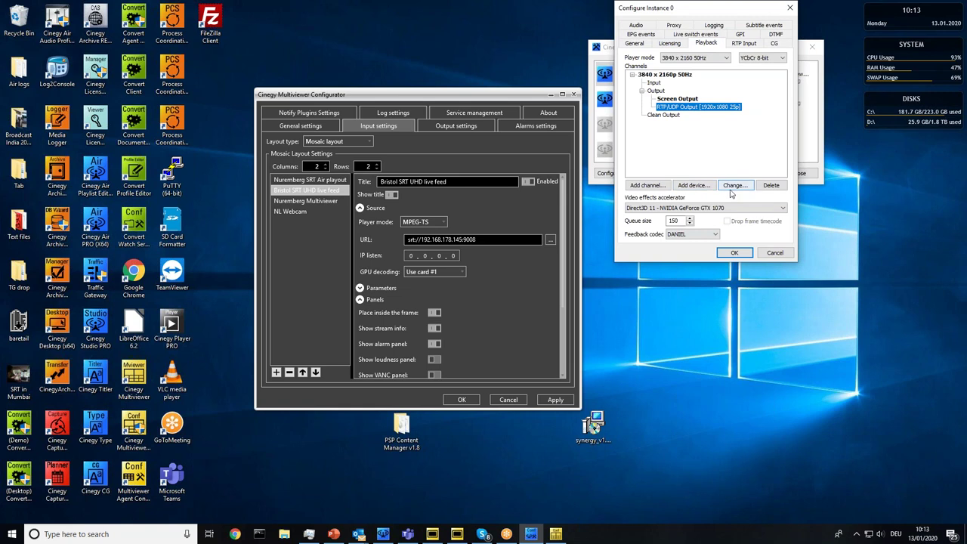
{"action": "left_click", "coordinate": [728, 187]}
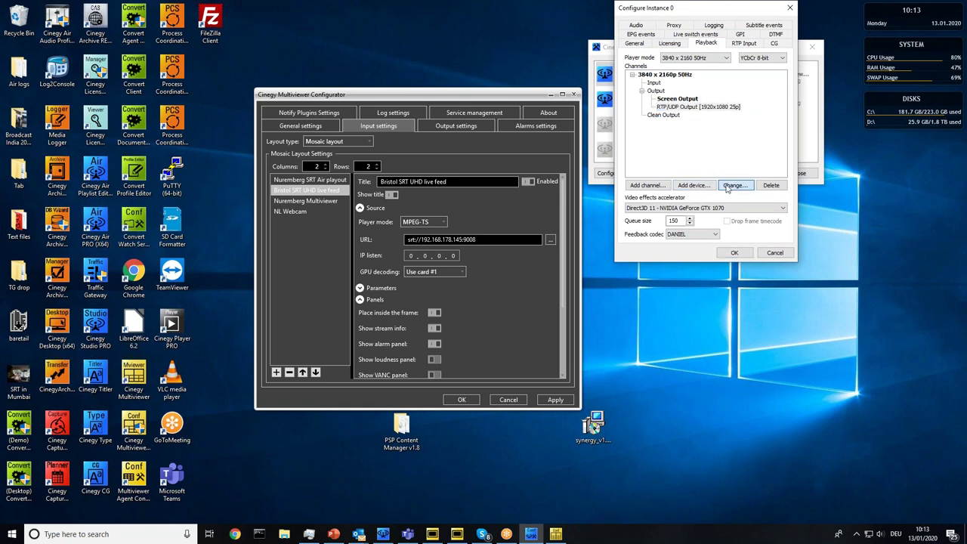
{"action": "left_click", "coordinate": [749, 191]}
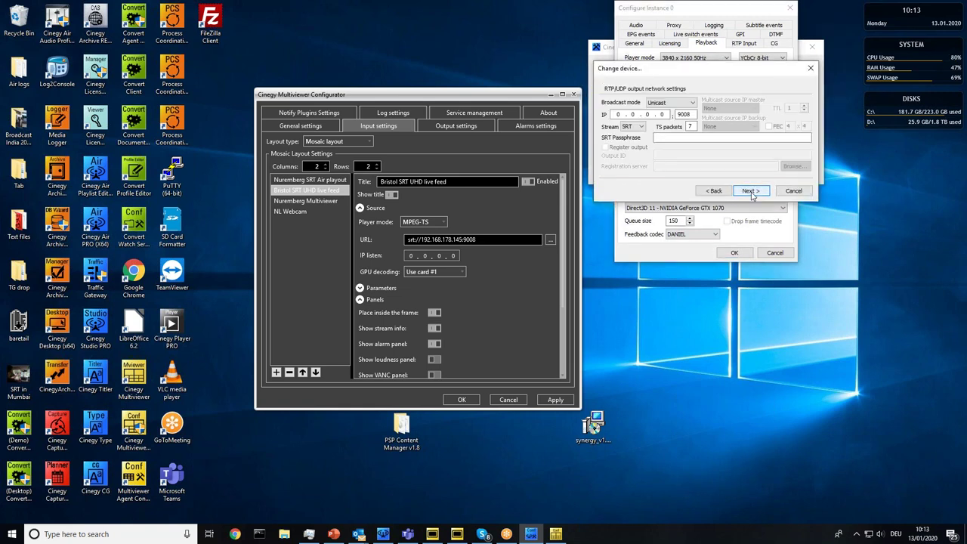
{"action": "left_click_drag", "start_coordinate": [665, 62], "coordinate": [719, 284]}
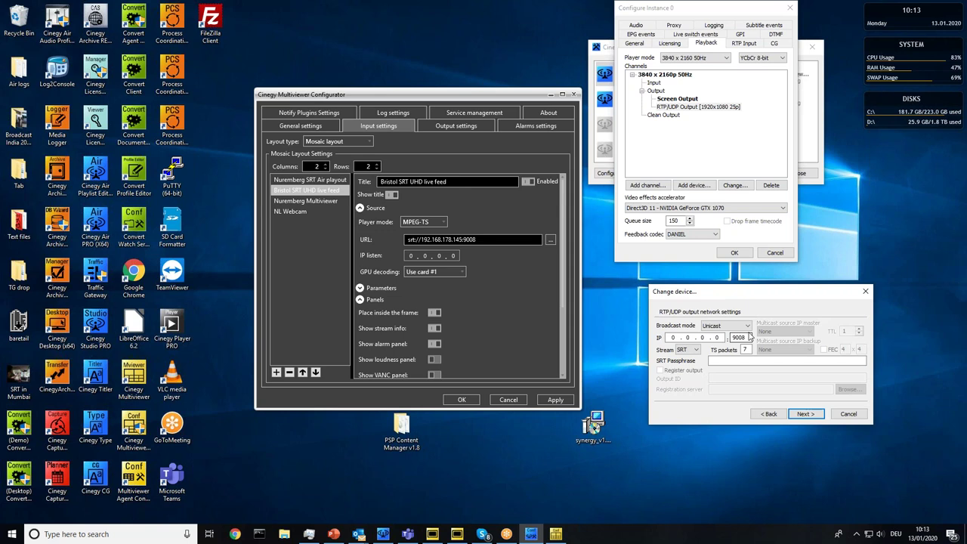
- Point out the output port and view the RTP/UDP output's preprocess settings, then return to its network settings
{"action": "left_click", "coordinate": [749, 338]}
{"action": "left_click", "coordinate": [804, 415]}
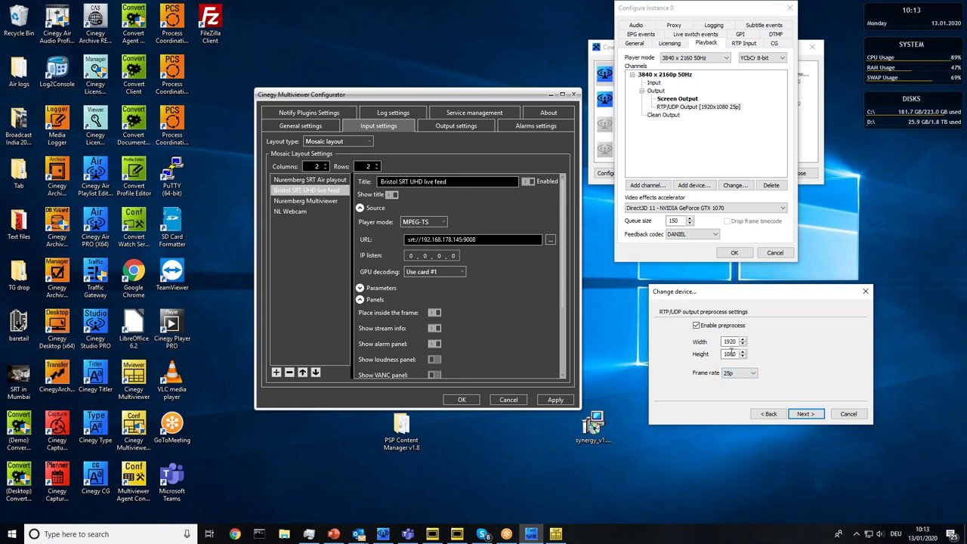
{"action": "left_click", "coordinate": [768, 413]}
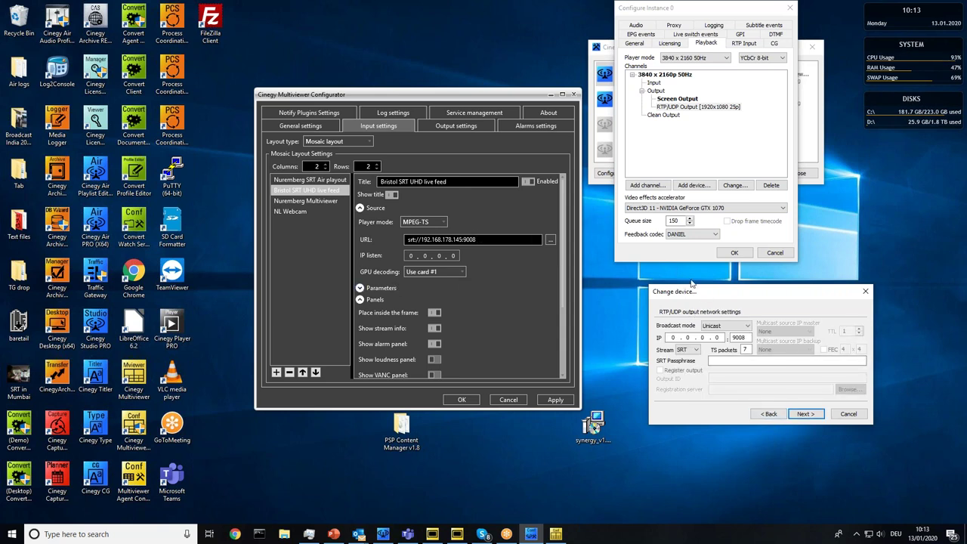
{"action": "left_click_drag", "start_coordinate": [701, 294], "coordinate": [692, 282]}
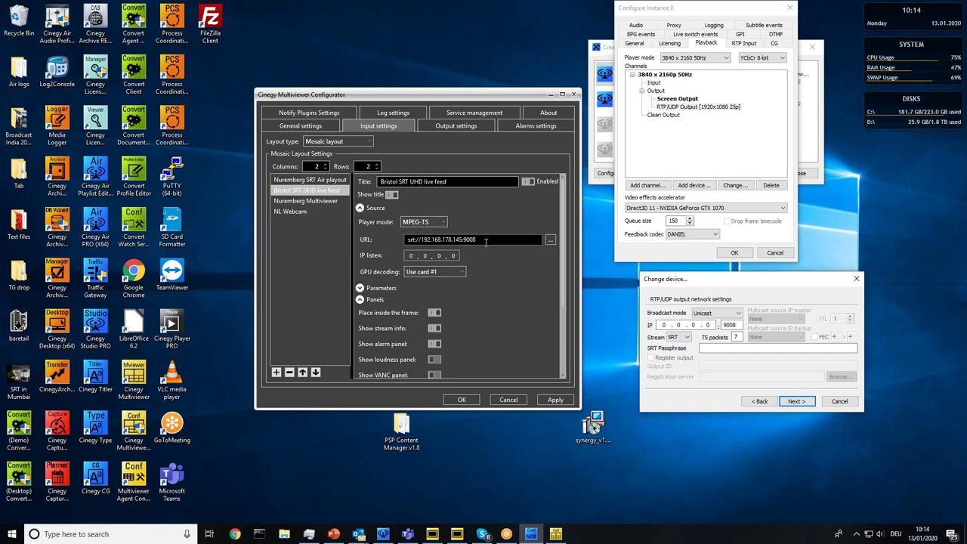
- Show the Nuremberg Multiviewer input's source settings in the configurator and check the feed in the NetPlay multiviewer
{"action": "left_click", "coordinate": [326, 203]}
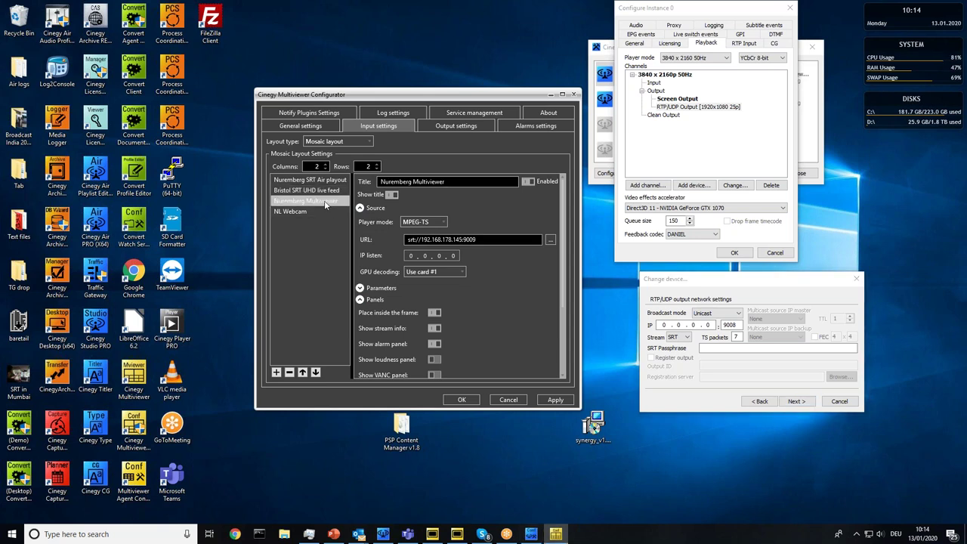
{"action": "left_click", "coordinate": [457, 535]}
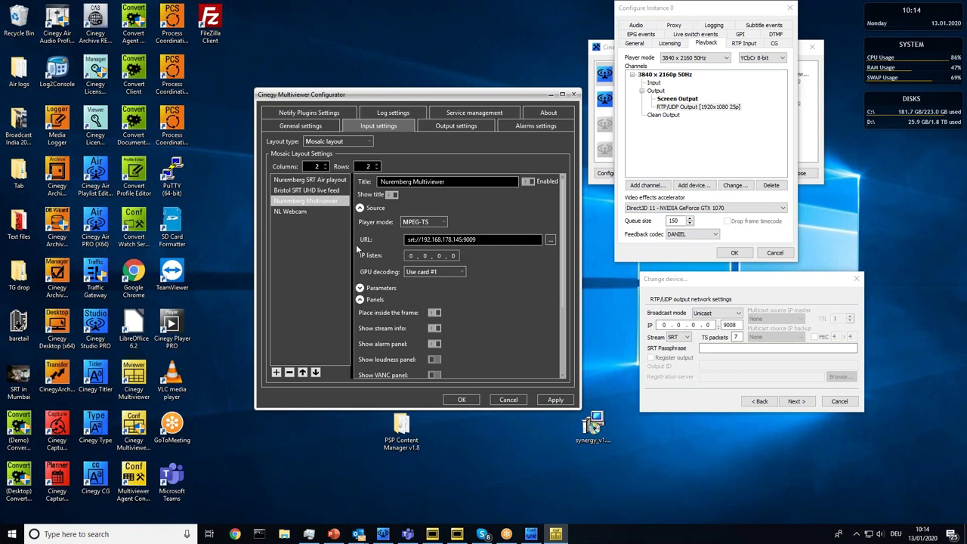
- Review the NL Webcam input's source settings and the WindowOutput and RtpOutput output settings, then close the configurator without saving
{"action": "left_click", "coordinate": [305, 213]}
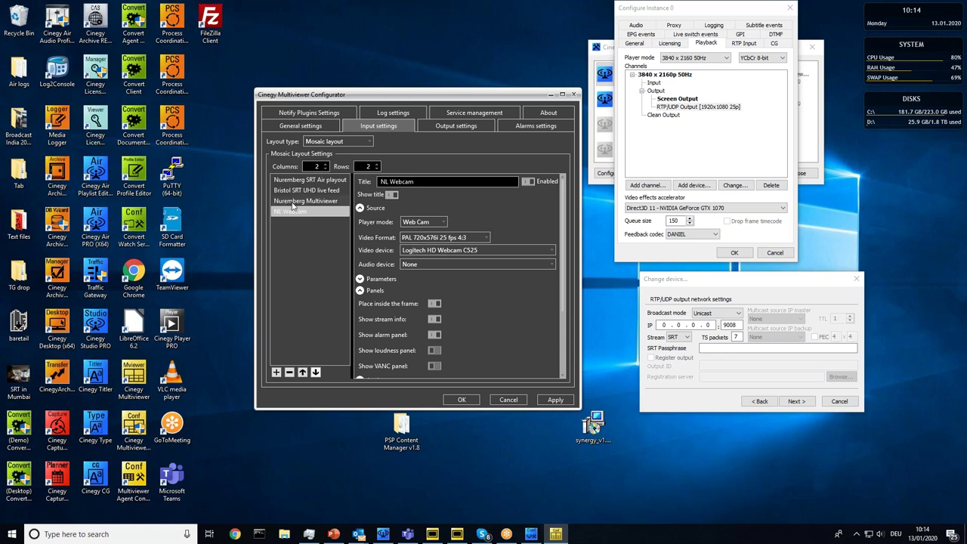
{"action": "left_click", "coordinate": [448, 126]}
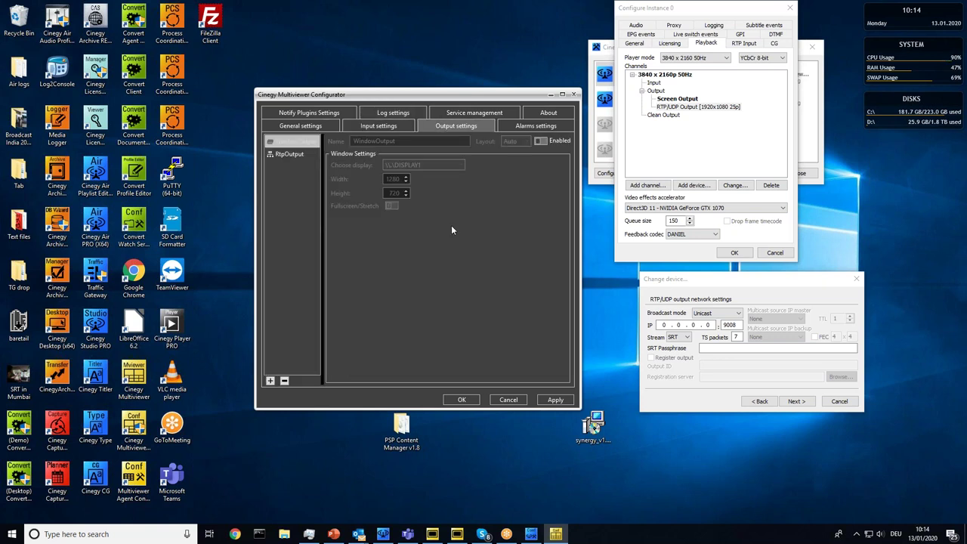
{"action": "left_click", "coordinate": [304, 154]}
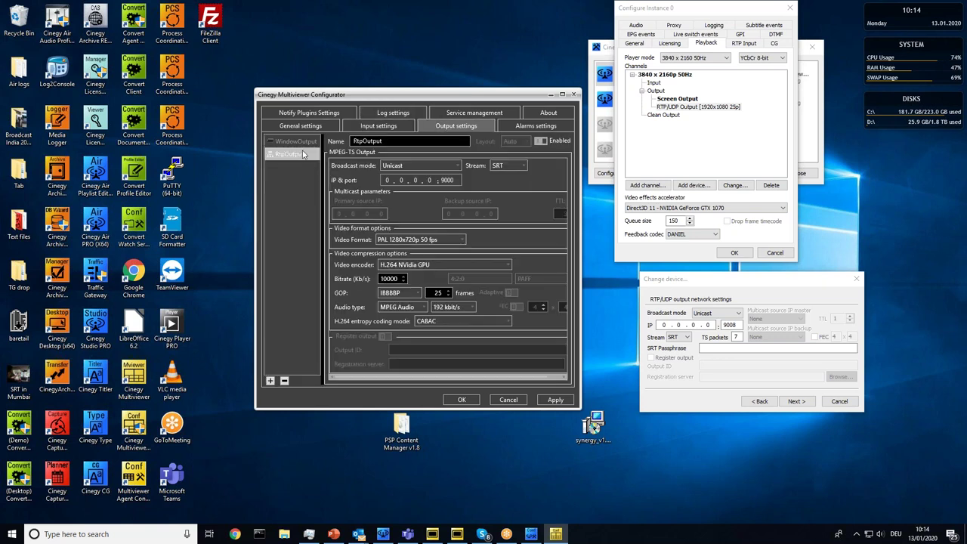
{"action": "left_click", "coordinate": [301, 145]}
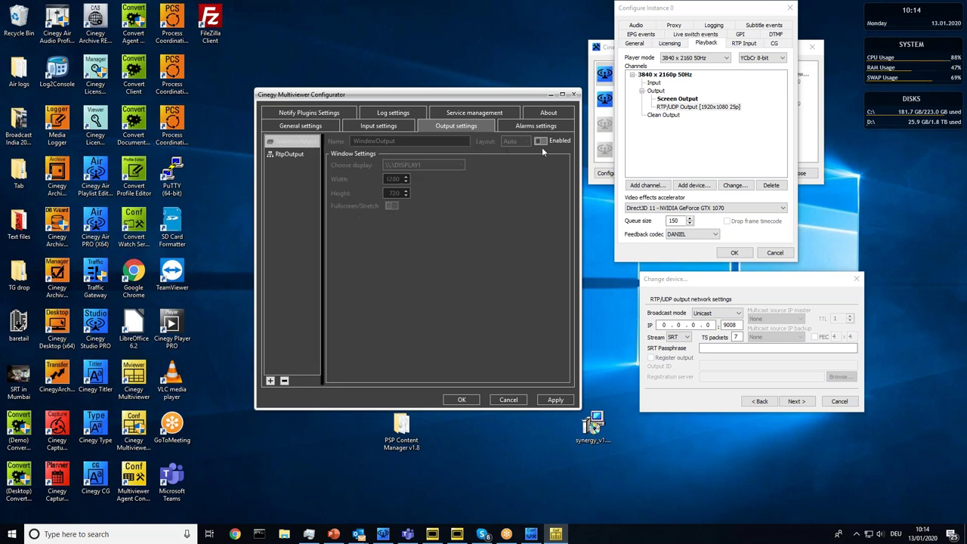
{"action": "left_click", "coordinate": [286, 157]}
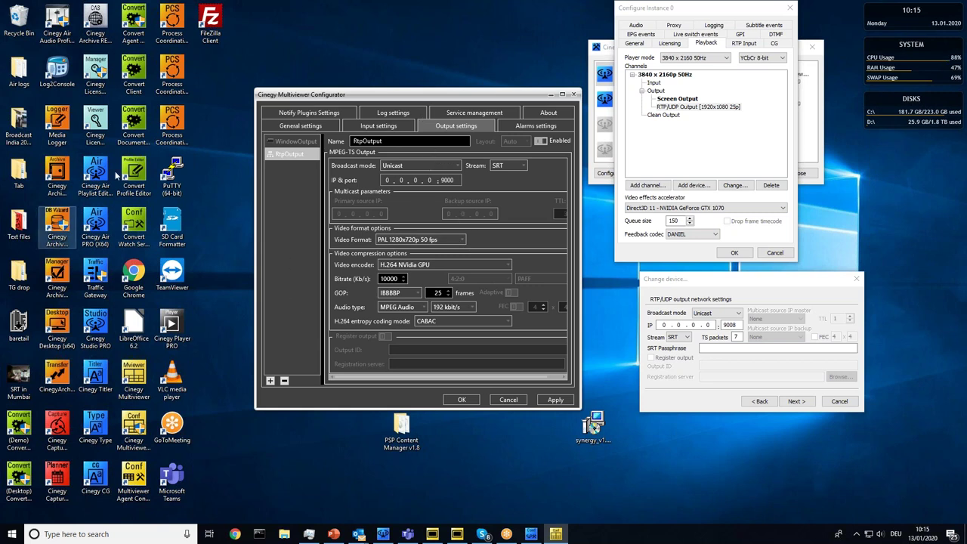
{"action": "left_click", "coordinate": [506, 400]}
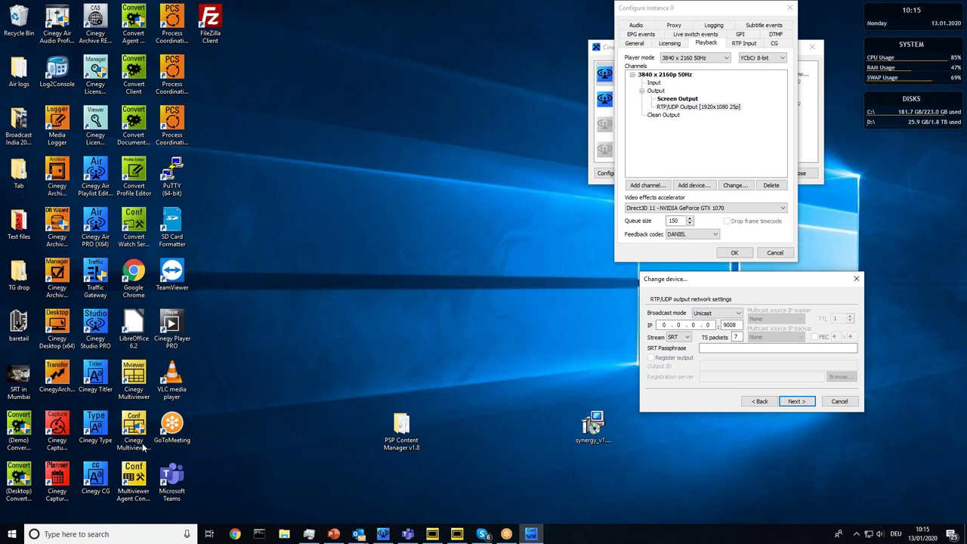
- Launch Cinegy Route Control as administrator and connect it to the localhost server
{"action": "left_click", "coordinate": [11, 534]}
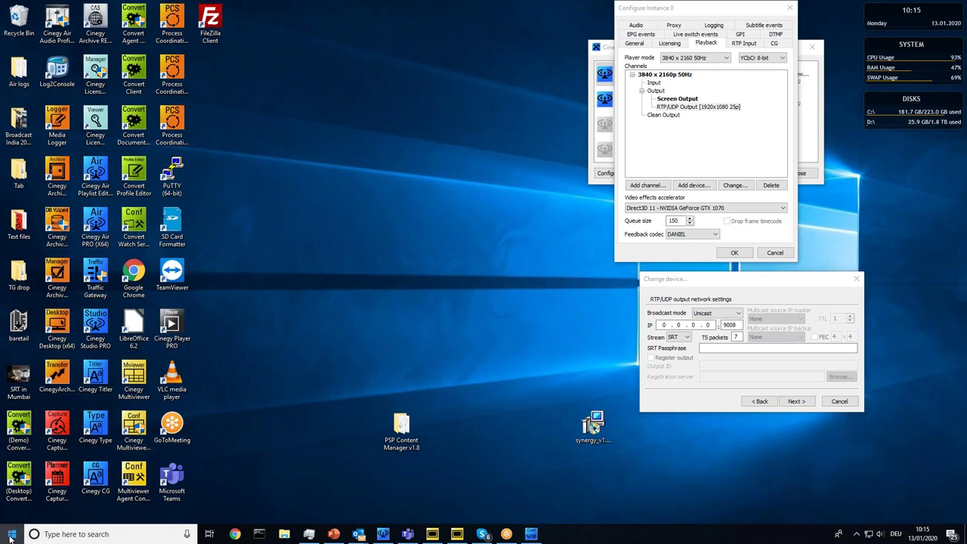
{"action": "left_click", "coordinate": [94, 487]}
{"action": "scroll", "coordinate": [94, 489], "scroll_direction": "down", "scroll_amount": 5}
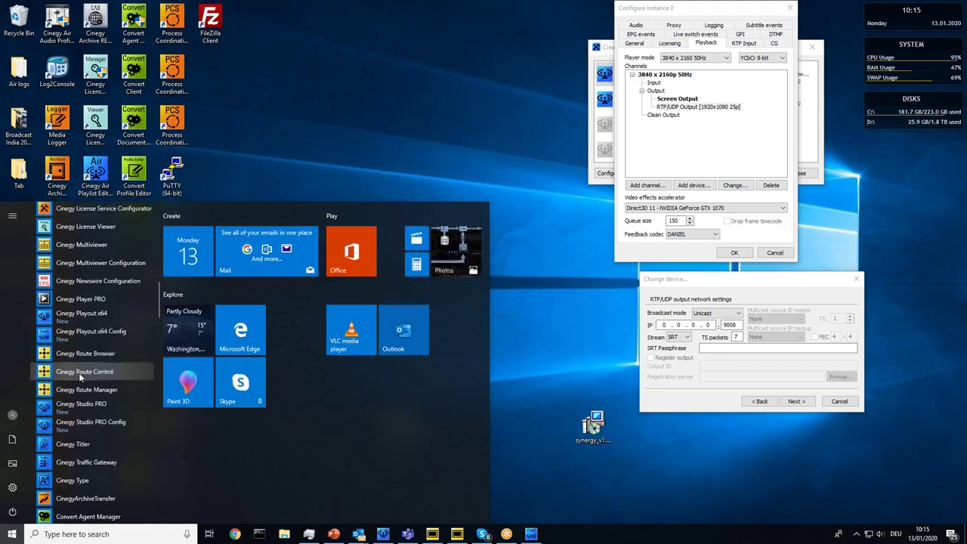
{"action": "right_click", "coordinate": [79, 372]}
{"action": "mouse_move", "coordinate": [119, 405]}
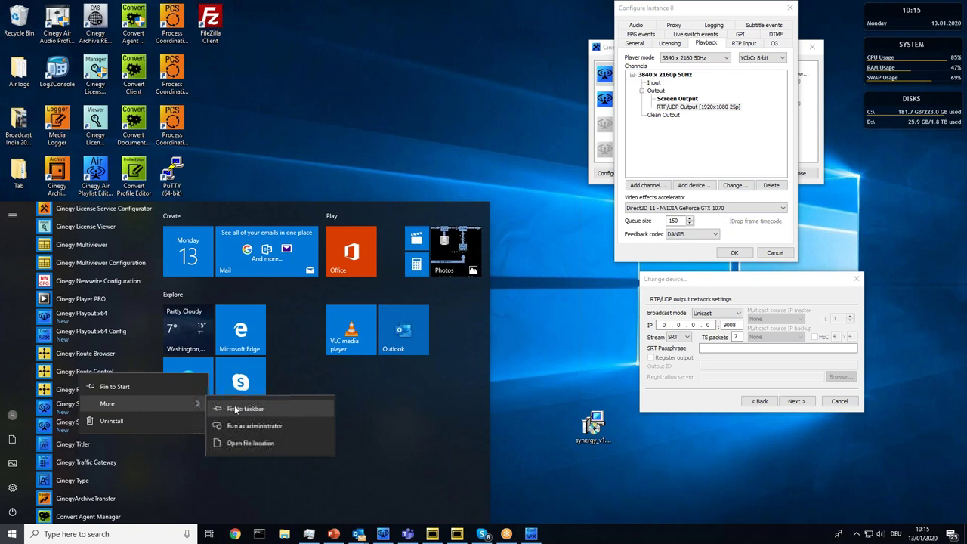
{"action": "left_click", "coordinate": [300, 425]}
{"action": "left_click", "coordinate": [542, 375]}
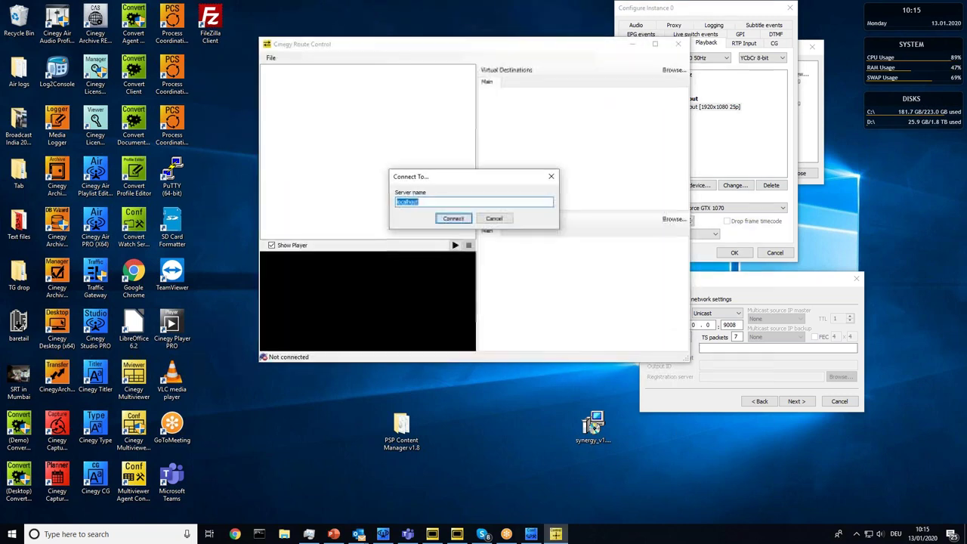
{"action": "left_click", "coordinate": [453, 218]}
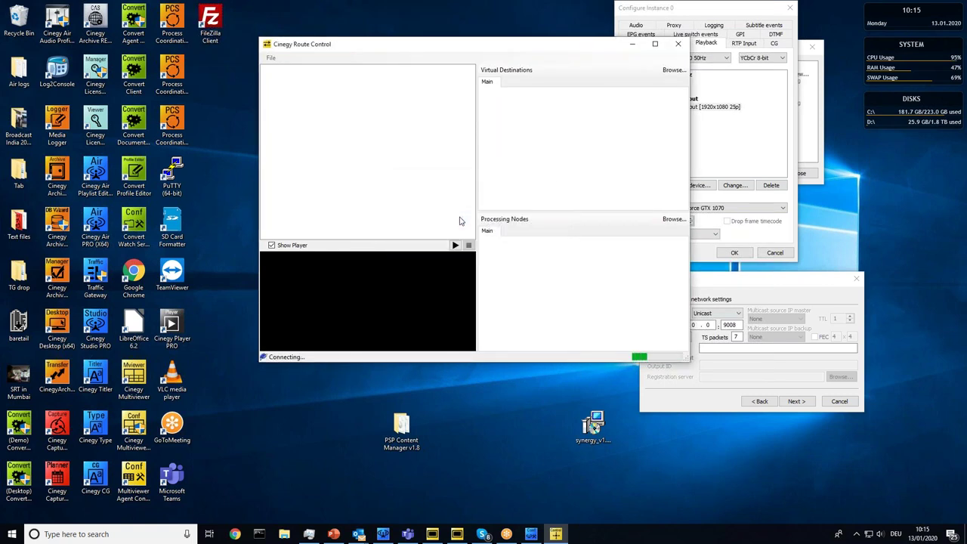
- Expand the SRT source folder in Route Control, preview the Nuremberg 2 source in the player, and stop playback
{"action": "left_click_drag", "start_coordinate": [399, 47], "coordinate": [371, 121]}
{"action": "left_click", "coordinate": [239, 176]}
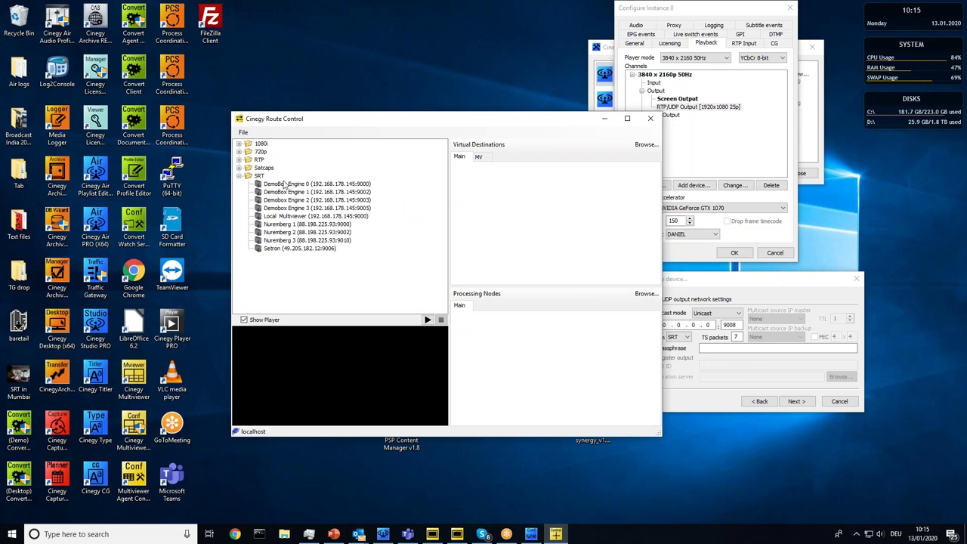
{"action": "left_click", "coordinate": [309, 232]}
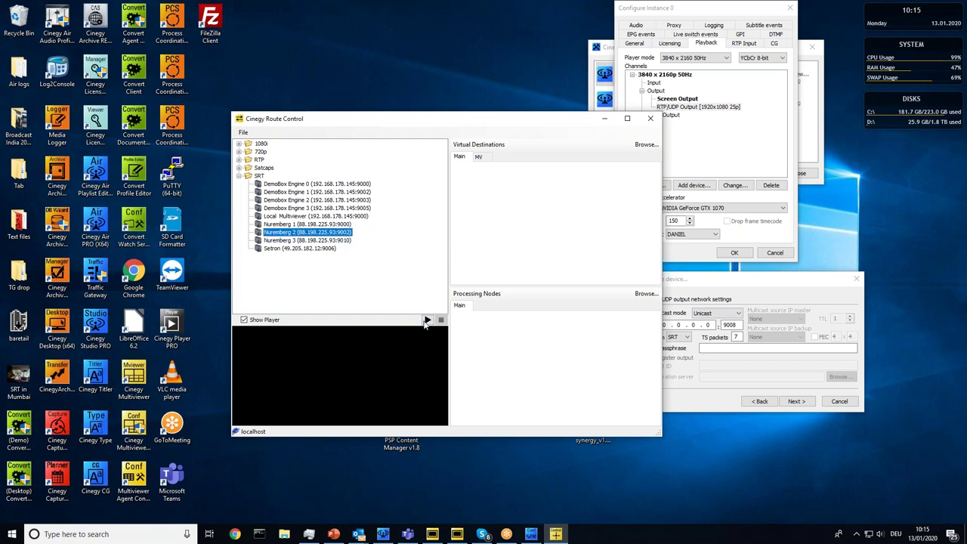
{"action": "left_click", "coordinate": [427, 320]}
{"action": "left_click_drag", "start_coordinate": [348, 493], "coordinate": [348, 493]}
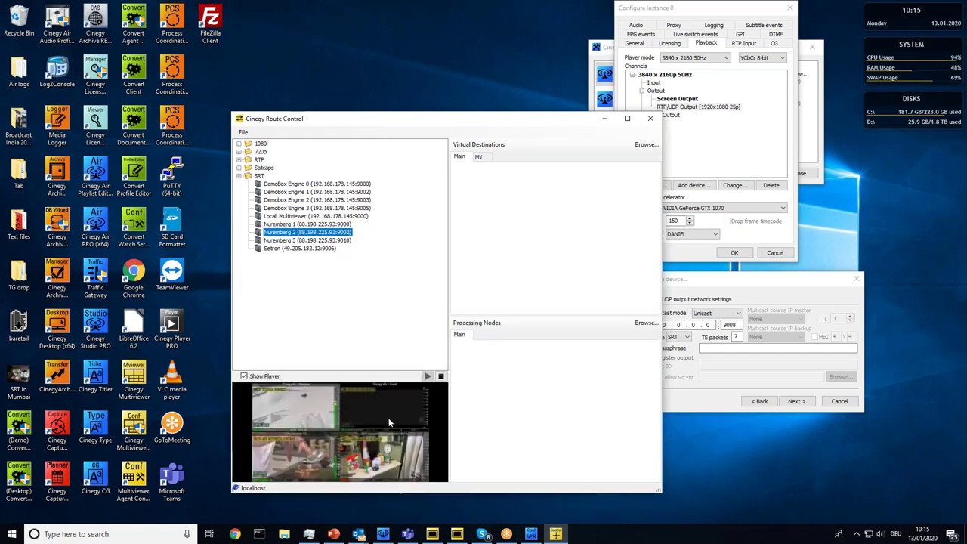
{"action": "left_click", "coordinate": [442, 376]}
- Point out the Setron and Nuremberg 1 SRT sources and show the MV virtual destinations, then minimize Route Control
{"action": "left_click", "coordinate": [290, 250]}
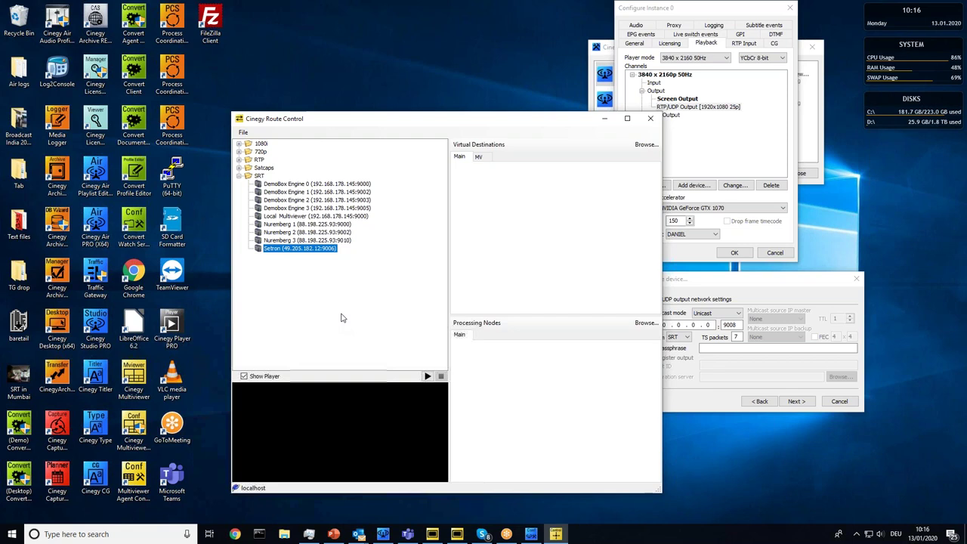
{"action": "left_click_drag", "start_coordinate": [398, 119], "coordinate": [386, 77]}
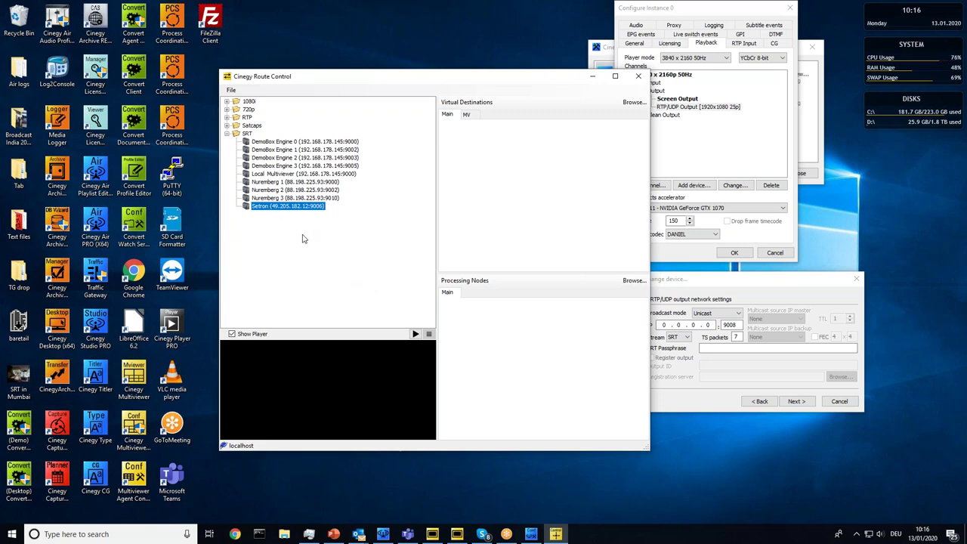
{"action": "left_click", "coordinate": [287, 183]}
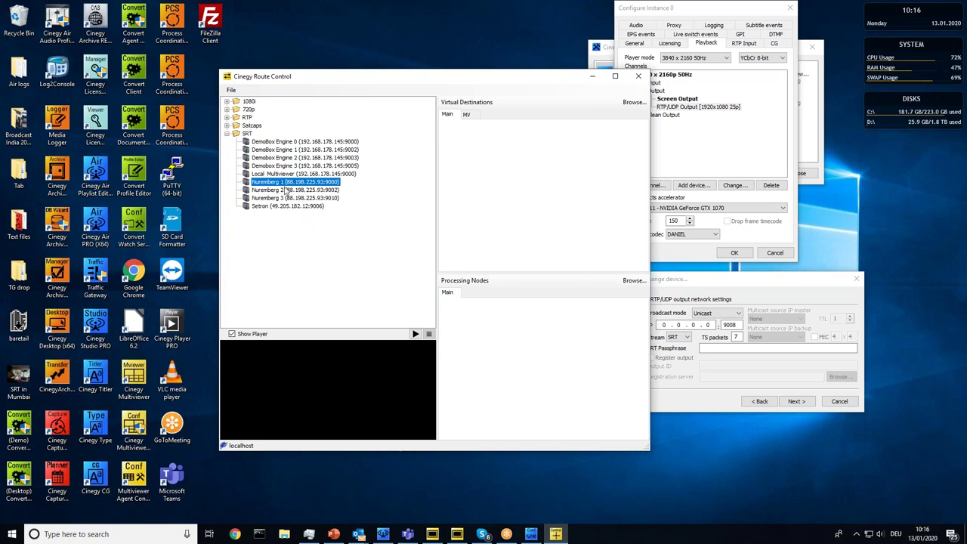
{"action": "left_click", "coordinate": [468, 115]}
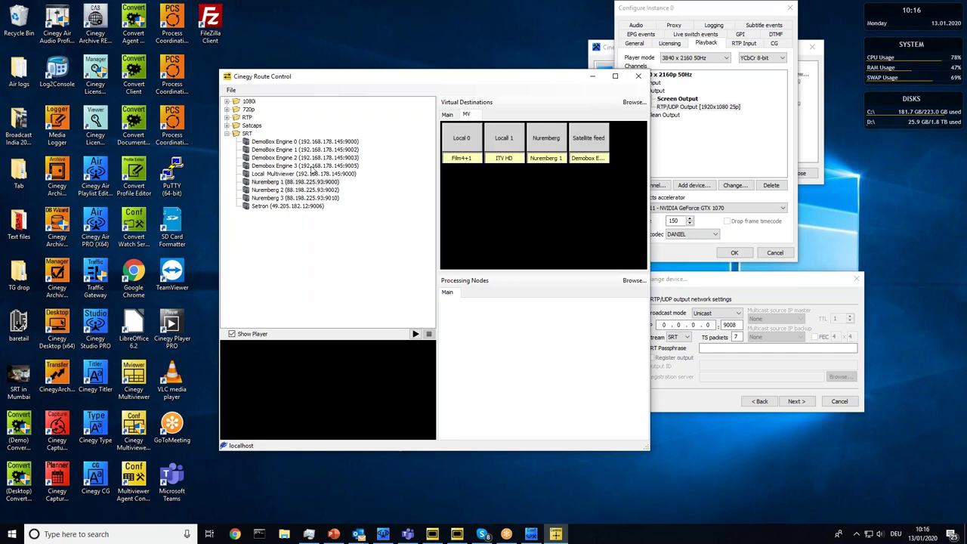
{"action": "left_click", "coordinate": [593, 79]}
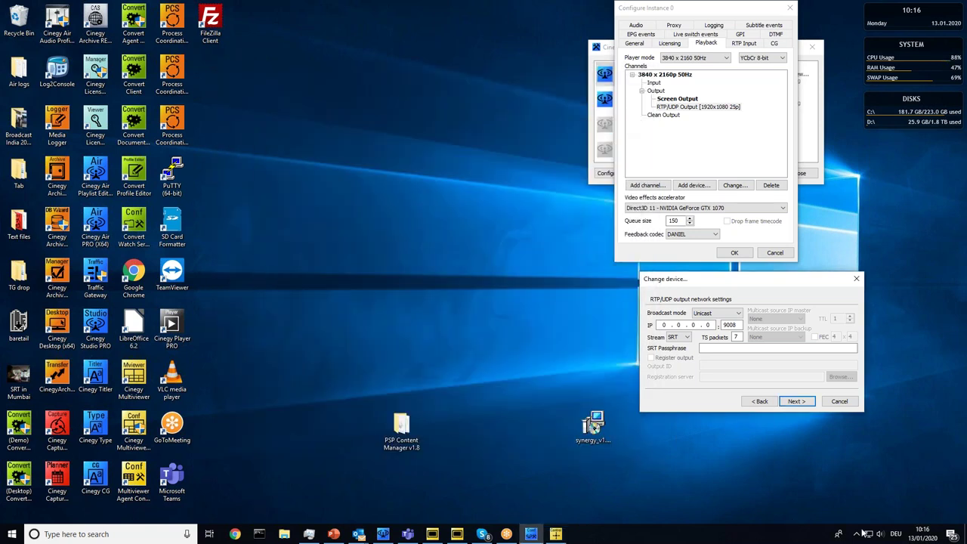
- Launch Cinegy Capture Manager from the installed Cinegy programs and move its window clear of the Playout configuration dialogs
{"action": "left_click", "coordinate": [858, 534]}
{"action": "left_click", "coordinate": [858, 534]}
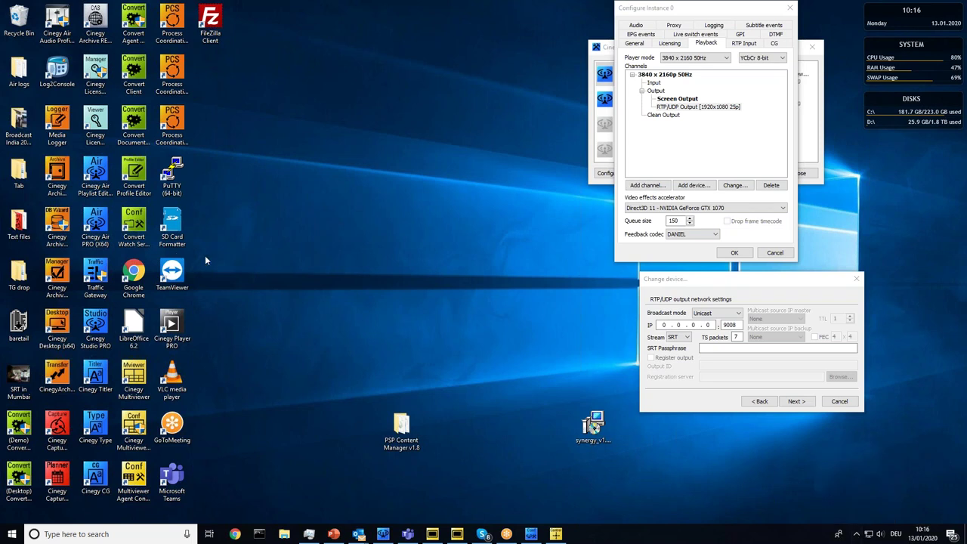
{"action": "left_click", "coordinate": [55, 428]}
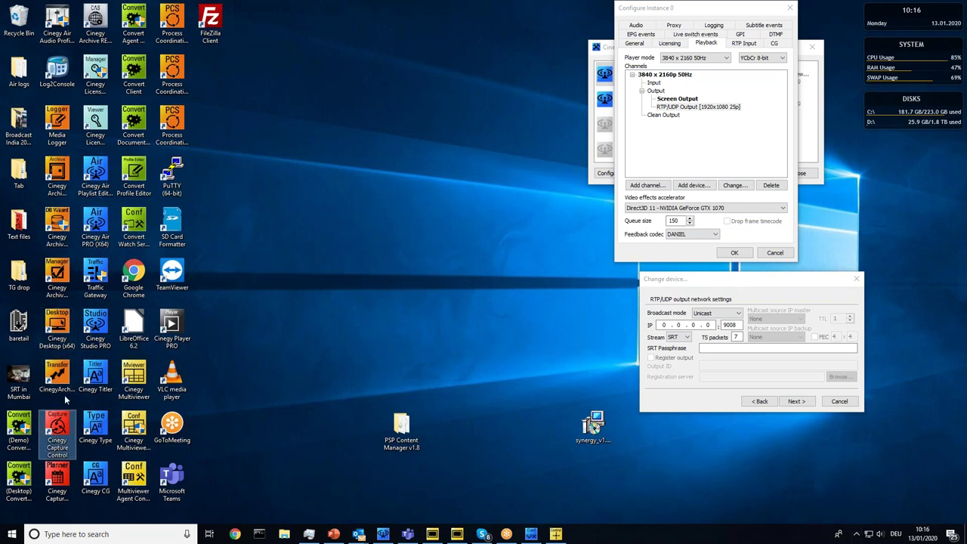
{"action": "left_click", "coordinate": [12, 533]}
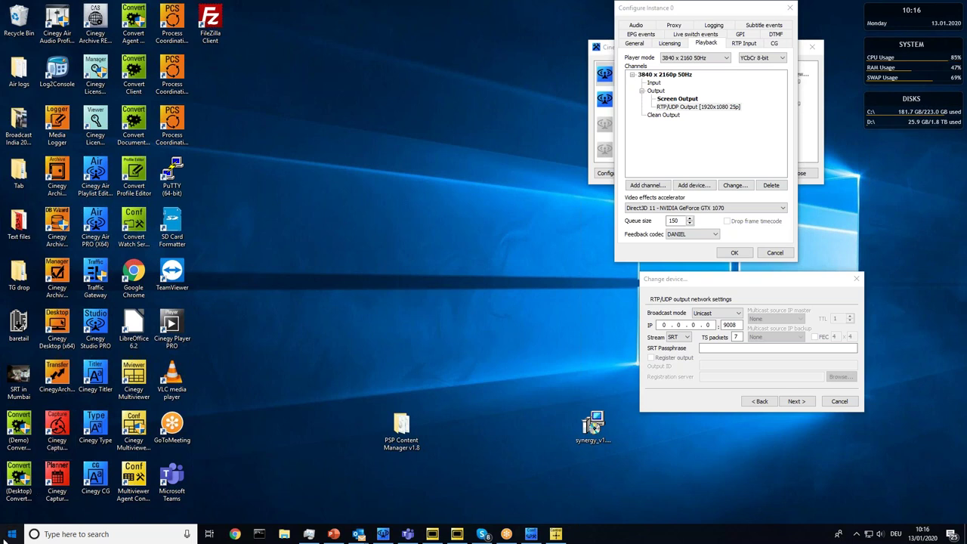
{"action": "scroll", "coordinate": [75, 325], "scroll_direction": "down", "scroll_amount": 3}
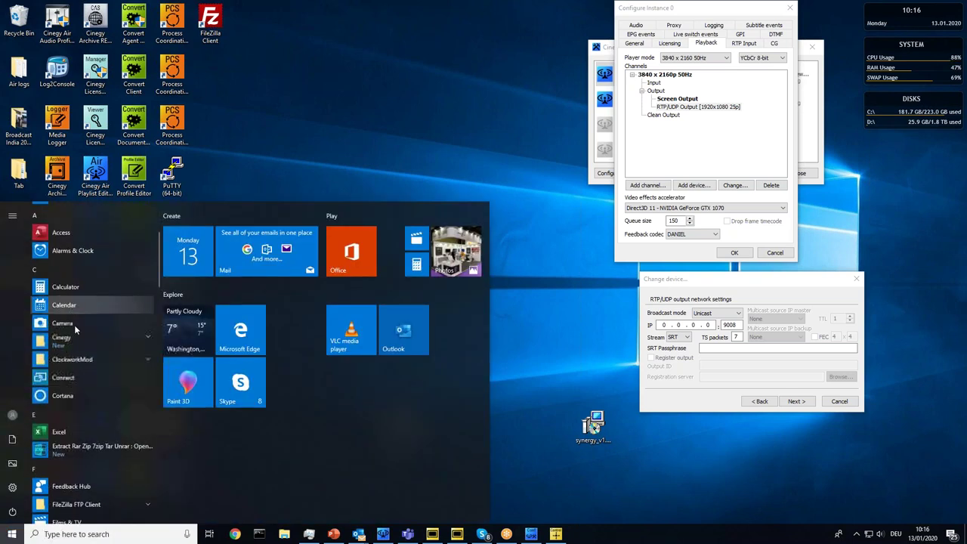
{"action": "left_click", "coordinate": [74, 338]}
{"action": "scroll", "coordinate": [75, 337], "scroll_direction": "down", "scroll_amount": 3}
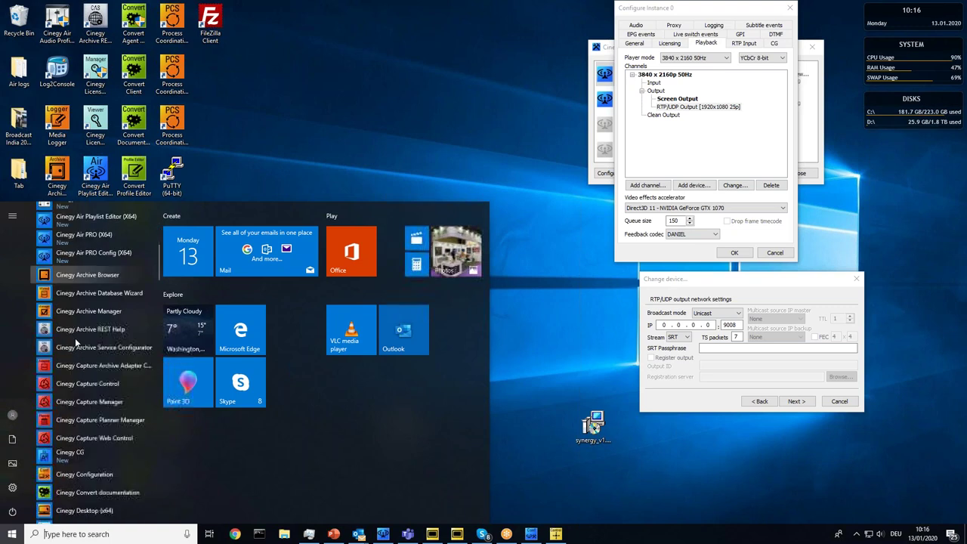
{"action": "left_click", "coordinate": [81, 405]}
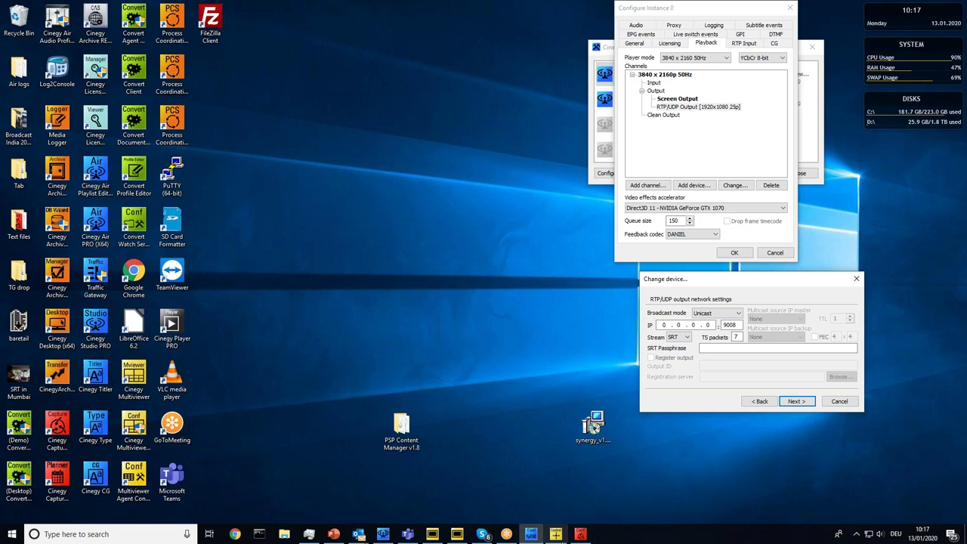
{"action": "left_click", "coordinate": [580, 535]}
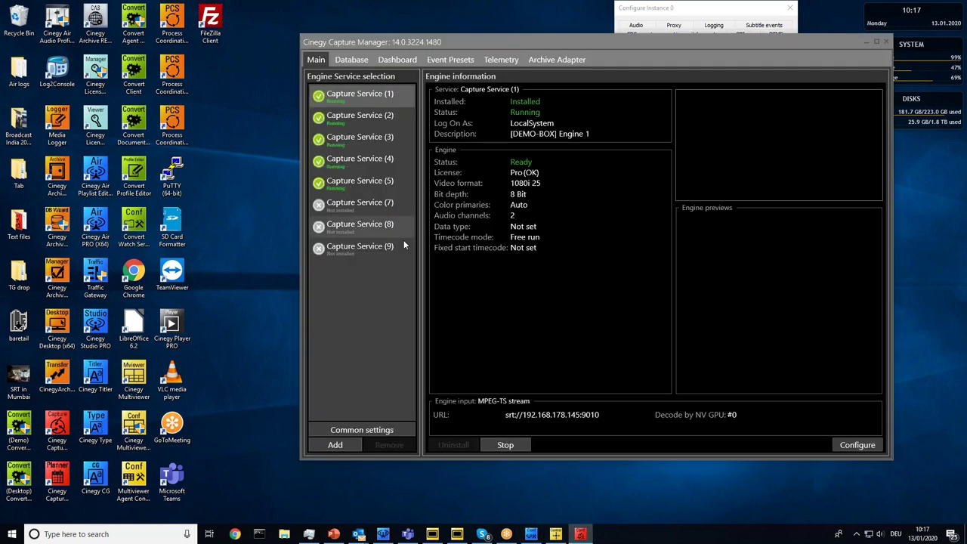
{"action": "left_click_drag", "start_coordinate": [616, 41], "coordinate": [472, 61]}
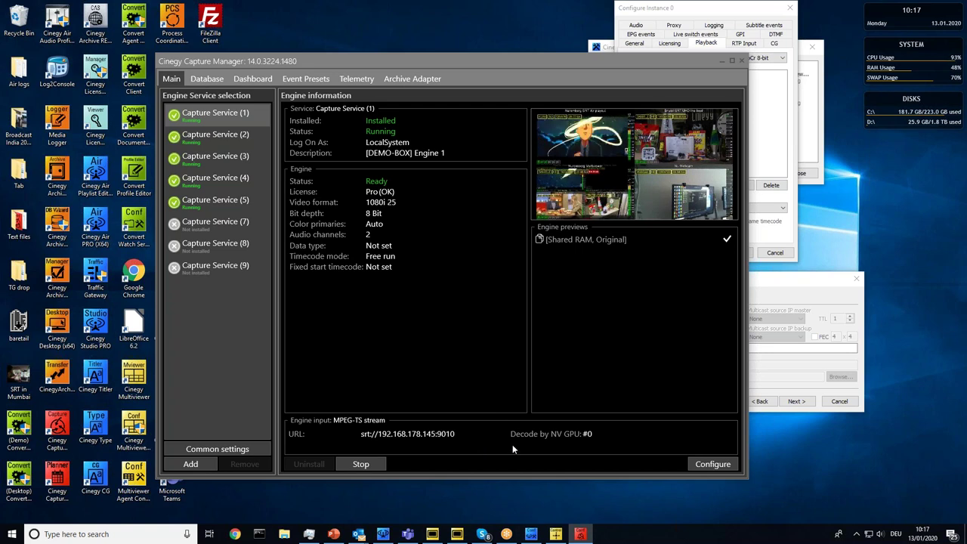
{"action": "left_click_drag", "start_coordinate": [510, 61], "coordinate": [454, 51]}
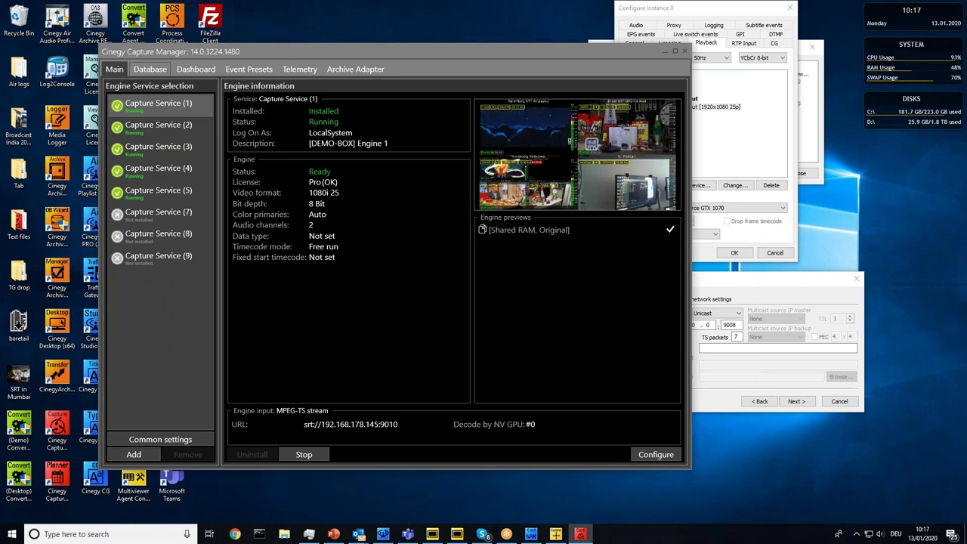
- Open the configuration of Capture Service (1) and examine the URL protocol choices in its MPEG-TS stream settings
{"action": "left_click", "coordinate": [635, 456]}
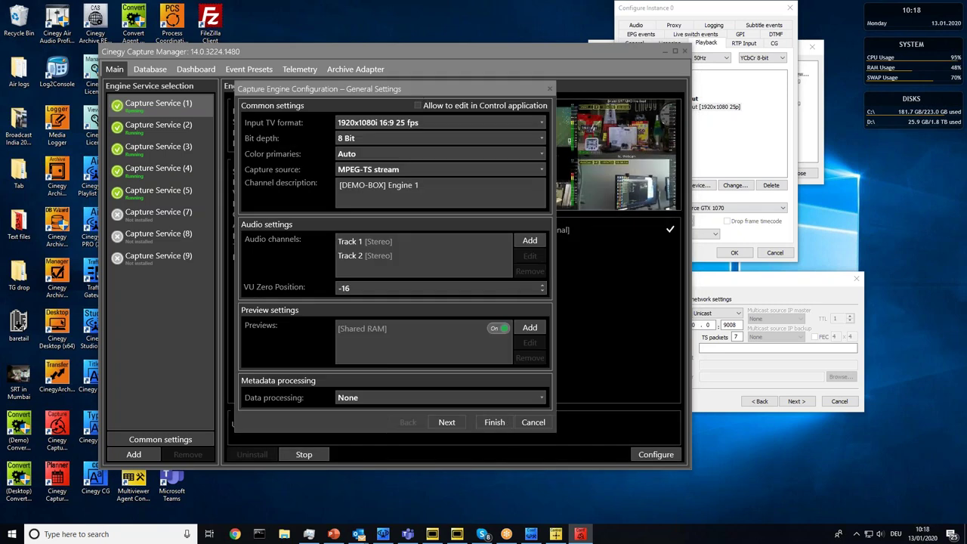
{"action": "left_click", "coordinate": [447, 423]}
{"action": "left_click", "coordinate": [447, 423]}
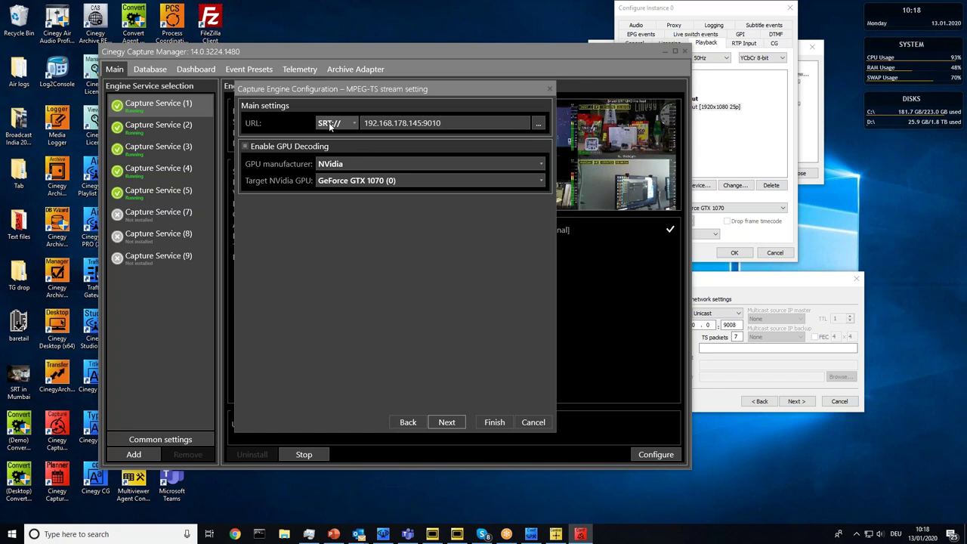
{"action": "left_click", "coordinate": [354, 124]}
{"action": "left_click", "coordinate": [353, 124]}
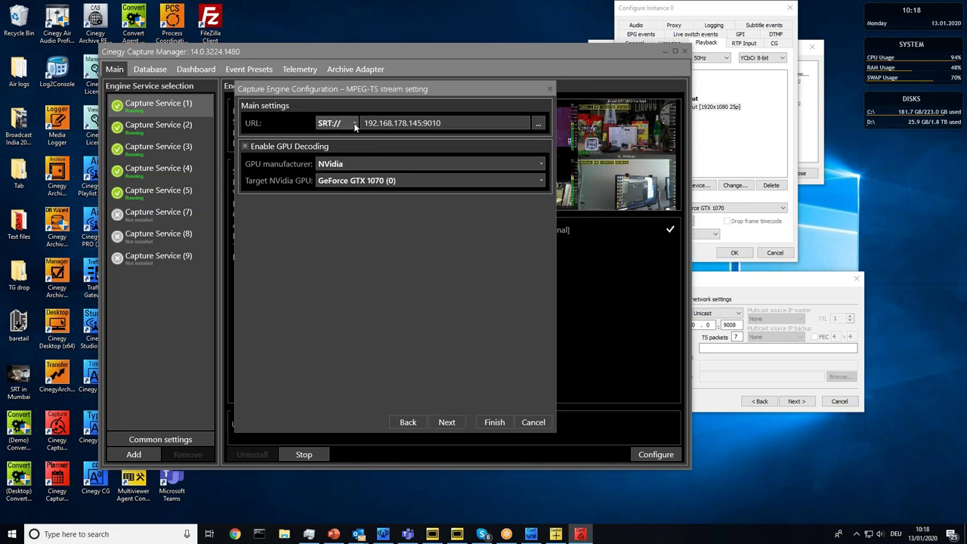
- Browse the SRT physical sources on localhost for the capture URL, then cancel the selection and the engine configuration
{"action": "left_click", "coordinate": [538, 123]}
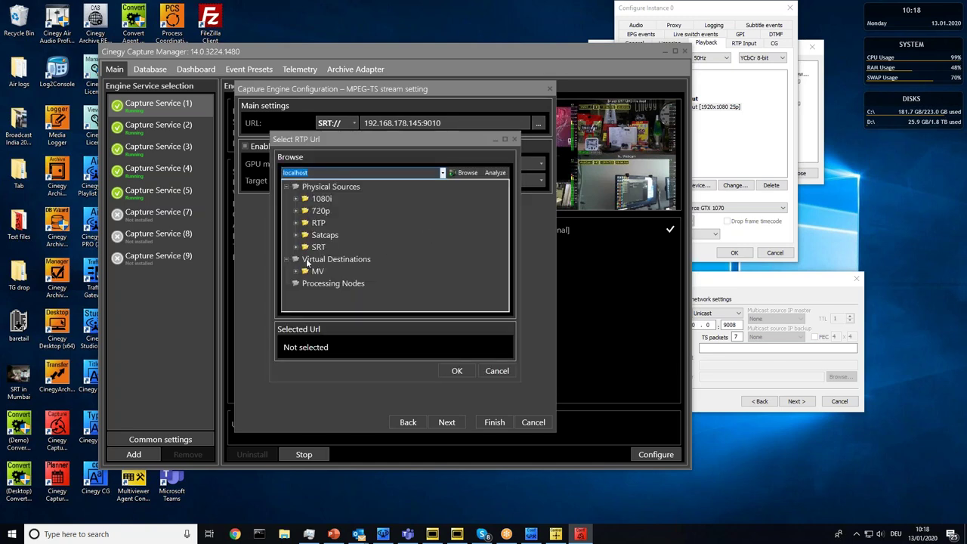
{"action": "left_click", "coordinate": [295, 247]}
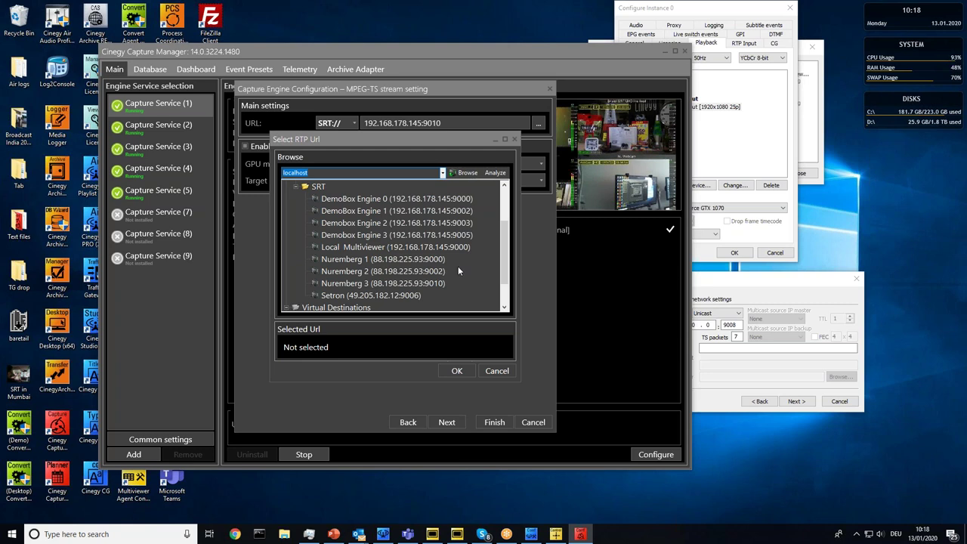
{"action": "left_click_drag", "start_coordinate": [375, 137], "coordinate": [723, 203]}
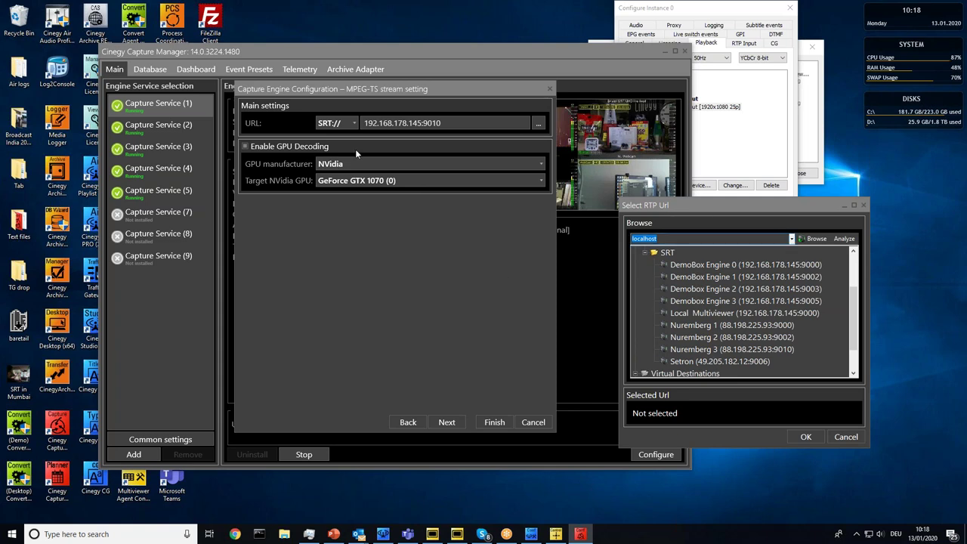
{"action": "left_click", "coordinate": [846, 437]}
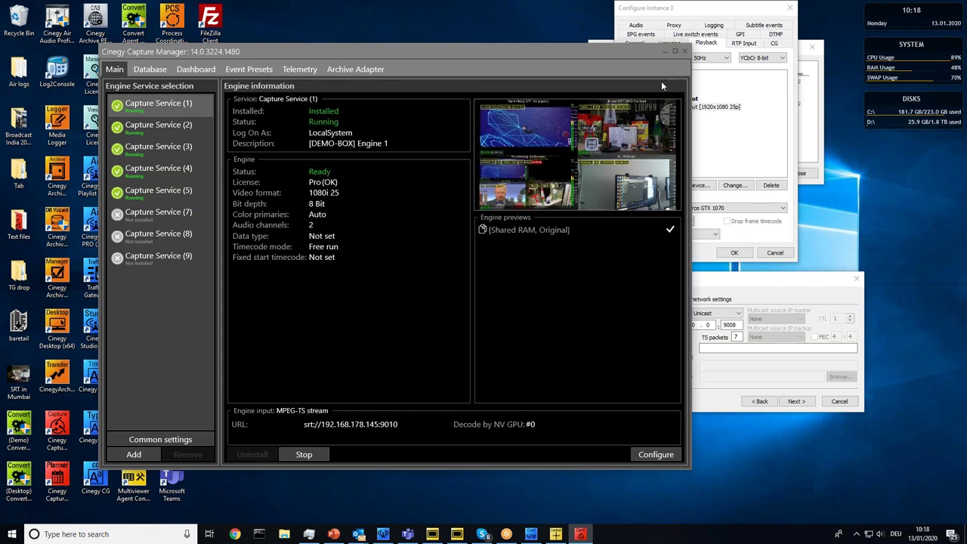
- Show the Archive Adapter status in Capture Manager, then minimize the window
{"action": "left_click_drag", "start_coordinate": [562, 50], "coordinate": [629, 51]}
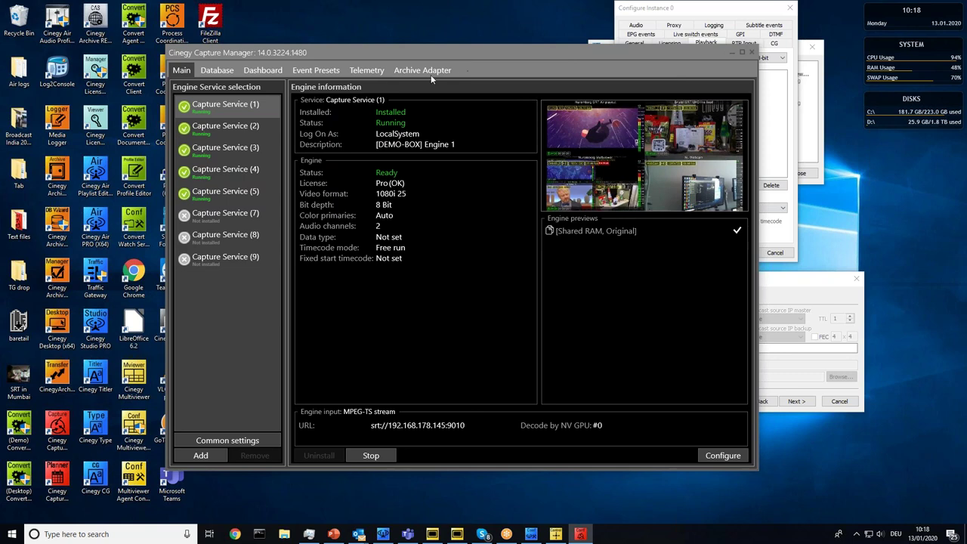
{"action": "left_click", "coordinate": [434, 71]}
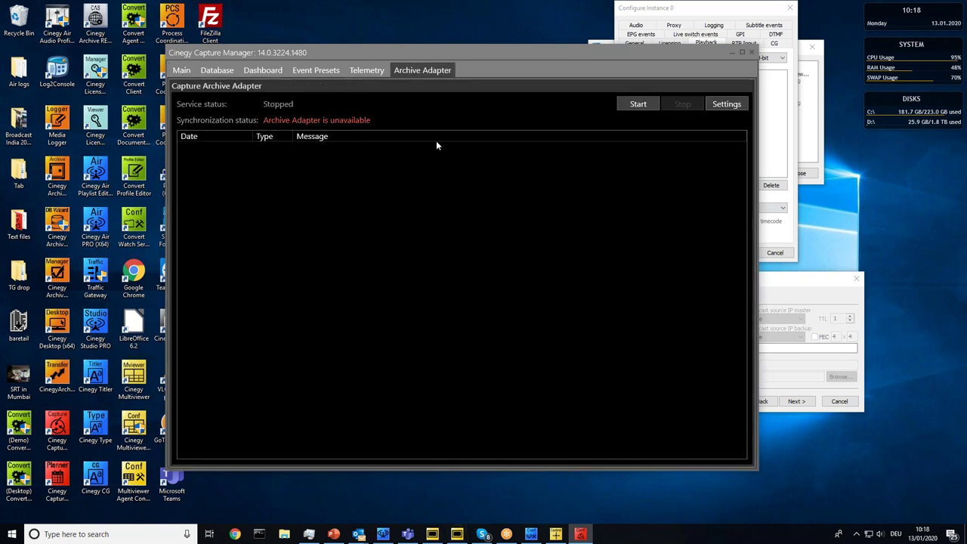
{"action": "left_click", "coordinate": [731, 50]}
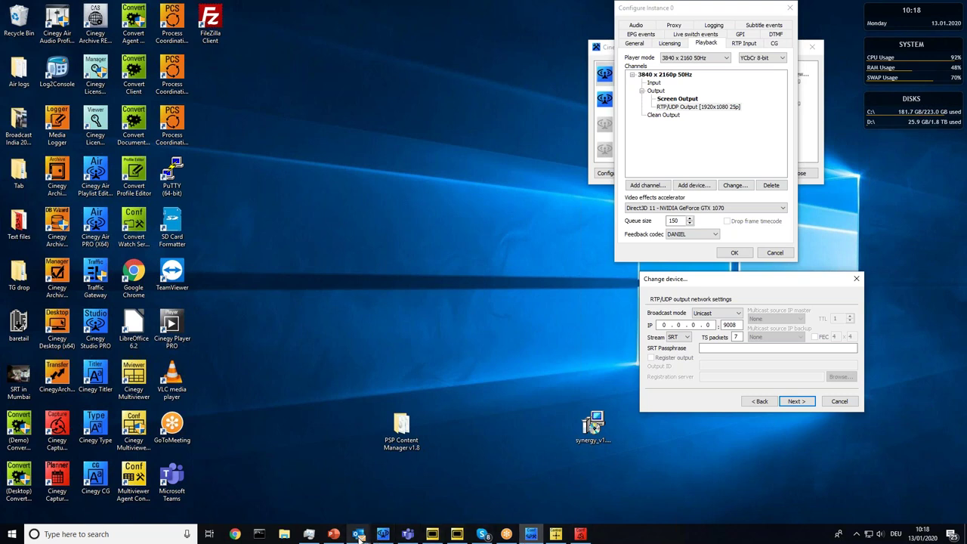
- Switch to the PowerPoint webinar presentation and show "The Demo" slide
{"action": "left_click", "coordinate": [410, 208]}
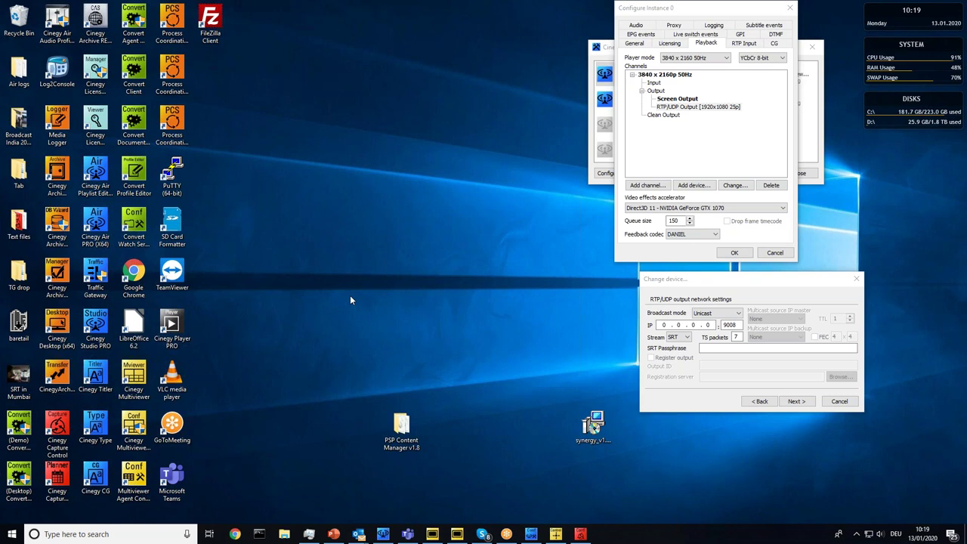
{"action": "left_click", "coordinate": [333, 535]}
{"action": "scroll", "coordinate": [388, 300], "scroll_direction": "down", "scroll_amount": 1}
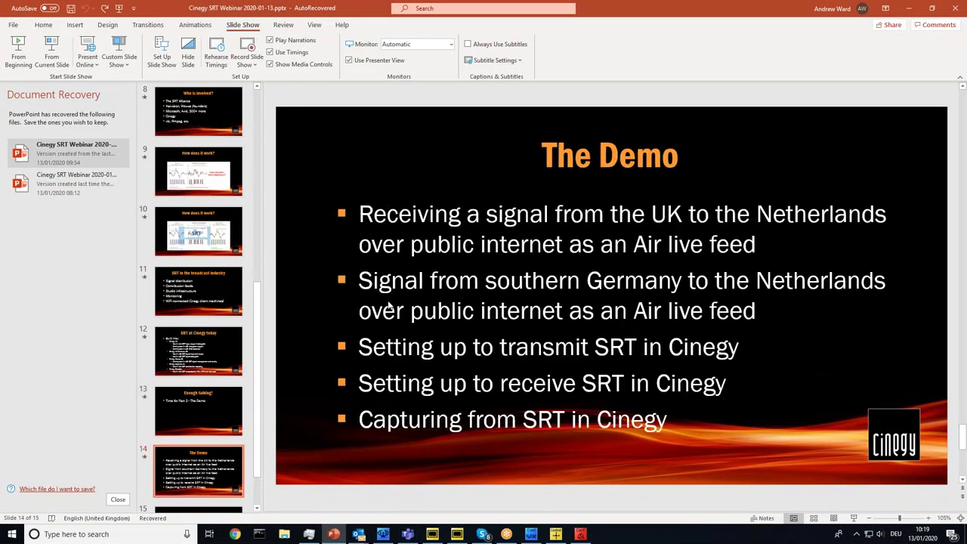